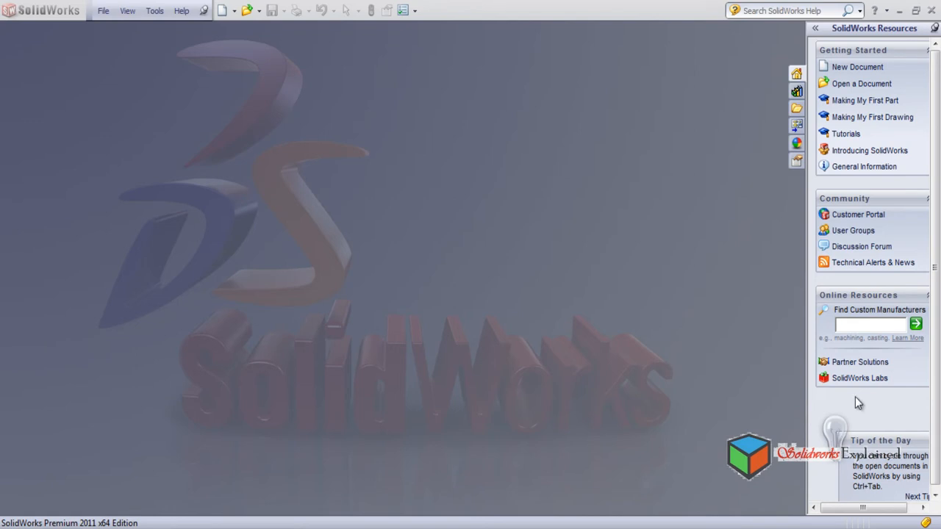
# - Create a new part document and orient the view normal to the Front plane
pyautogui.click(220, 12)
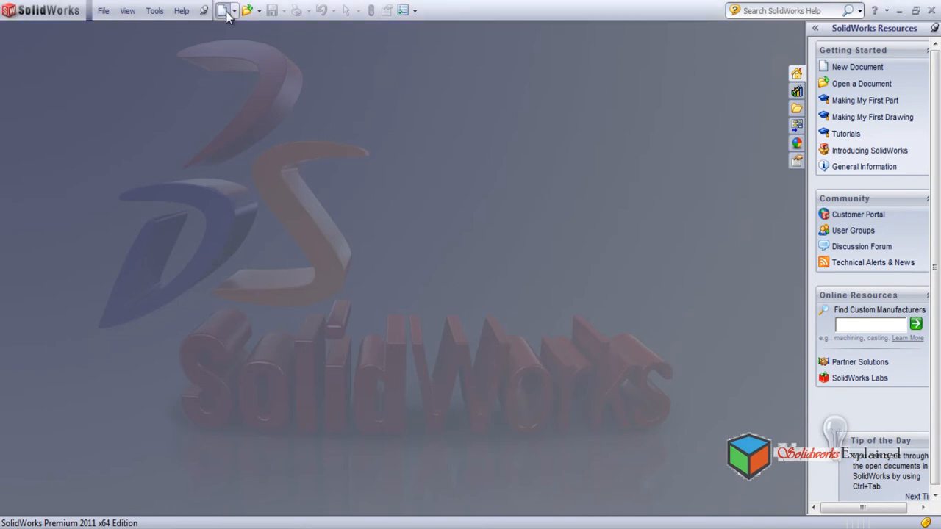
pyautogui.click(472, 474)
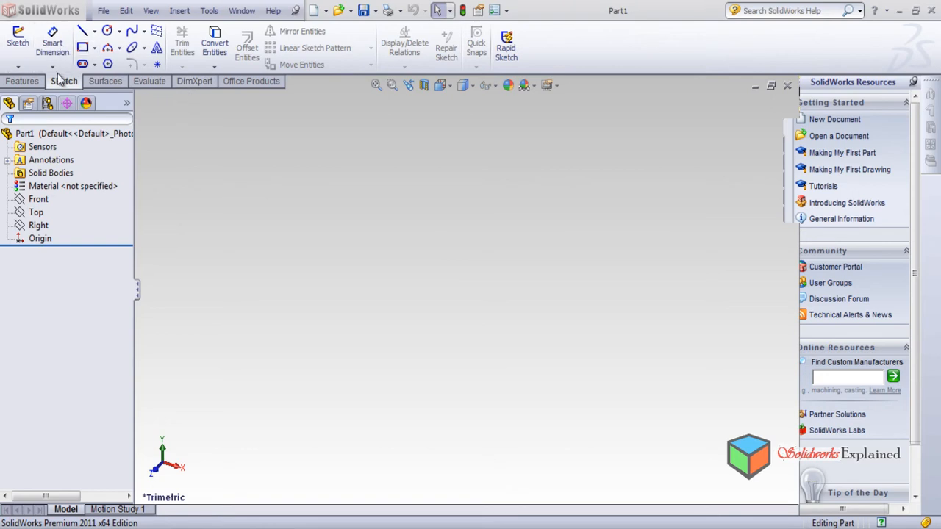
pyautogui.click(42, 201)
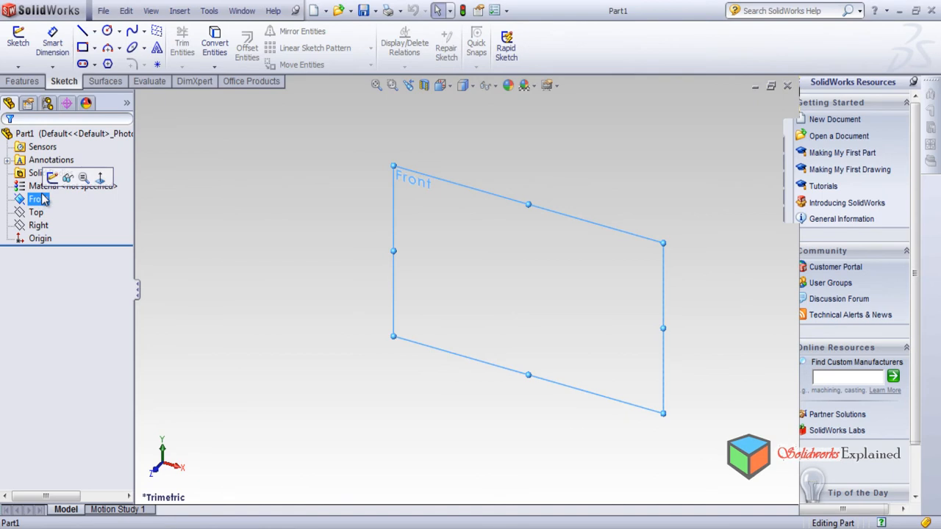
pyautogui.click(100, 178)
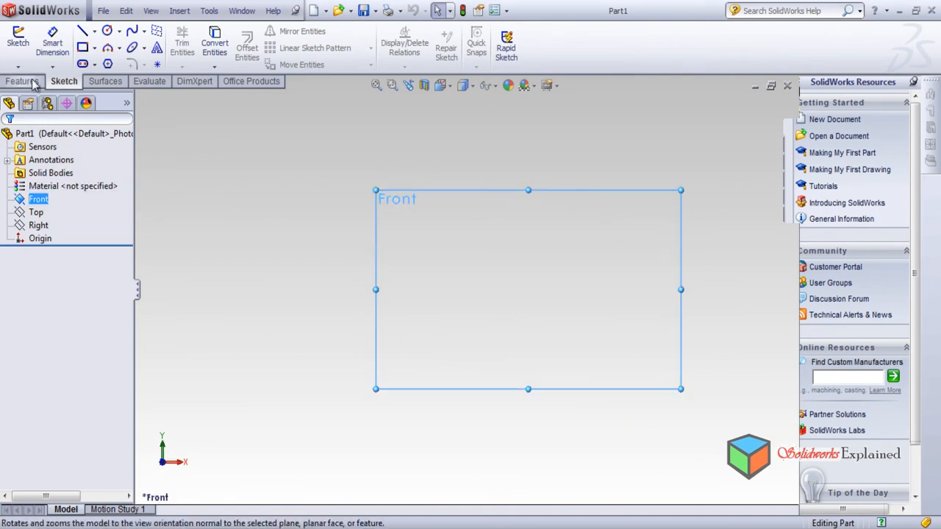
# - Sketch a dimensioned horizontal straight slot on the Front plane along the origin, about 124 mm between arc centres and 72 mm wide
pyautogui.click(83, 64)
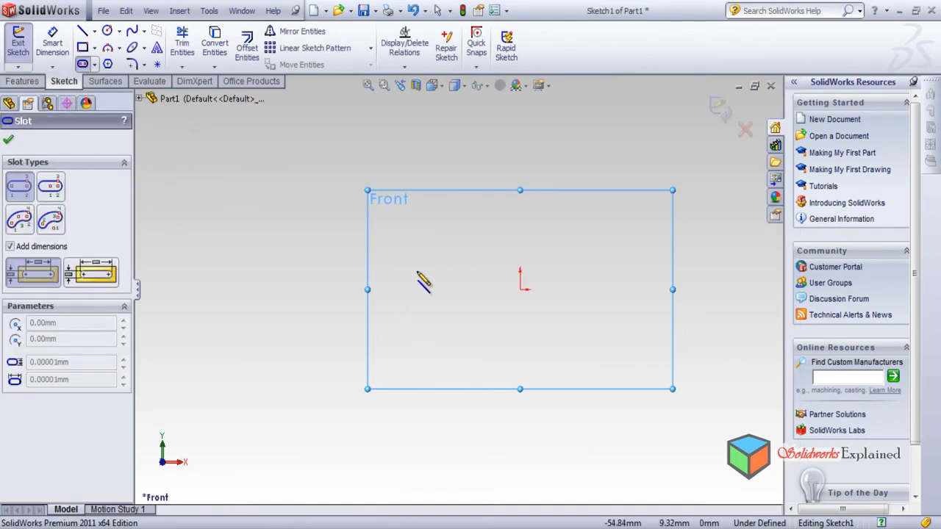
pyautogui.click(435, 289)
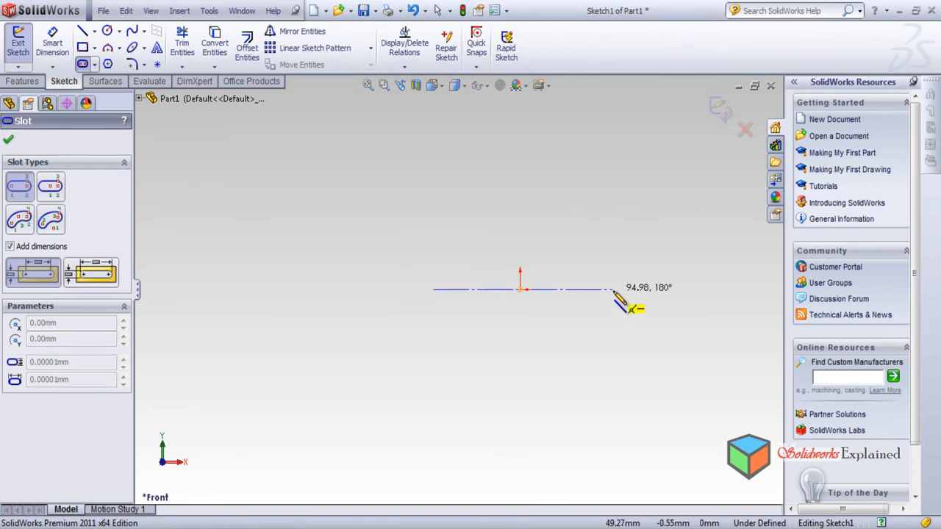
pyautogui.click(668, 289)
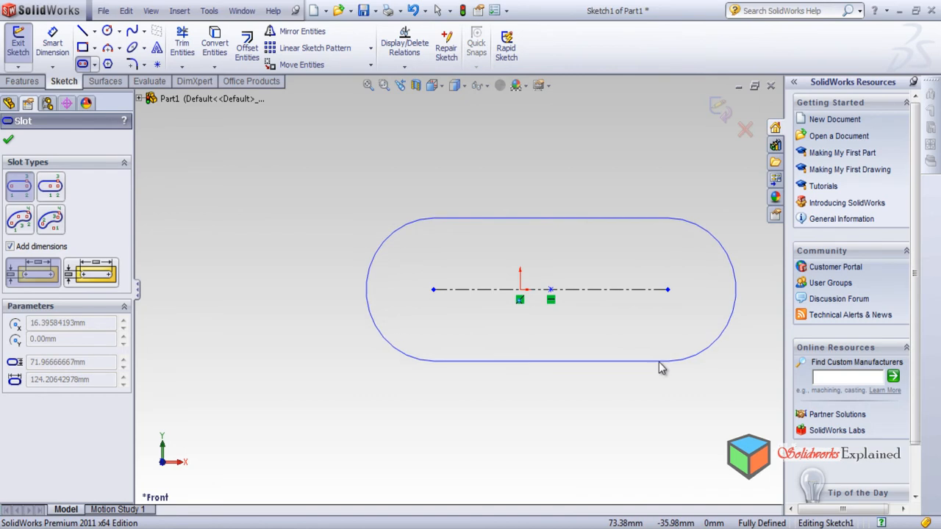
pyautogui.click(660, 367)
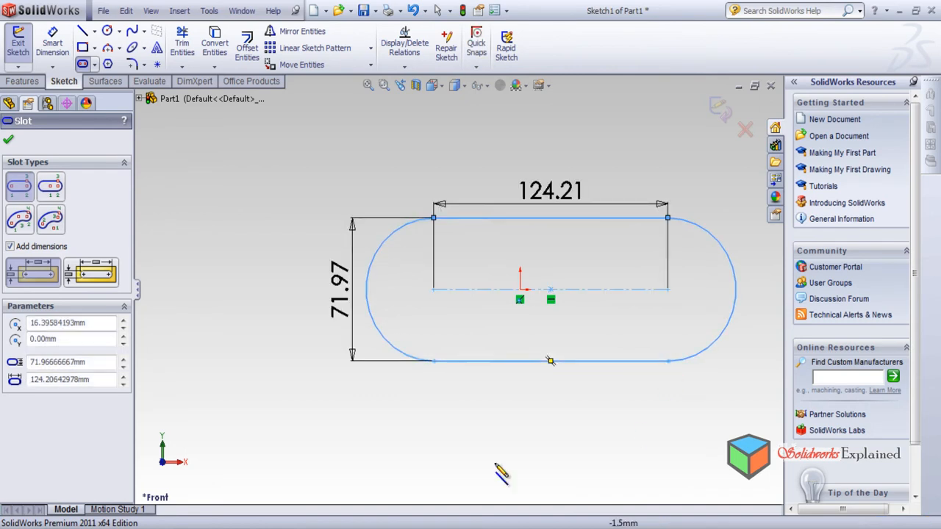
pyautogui.click(8, 141)
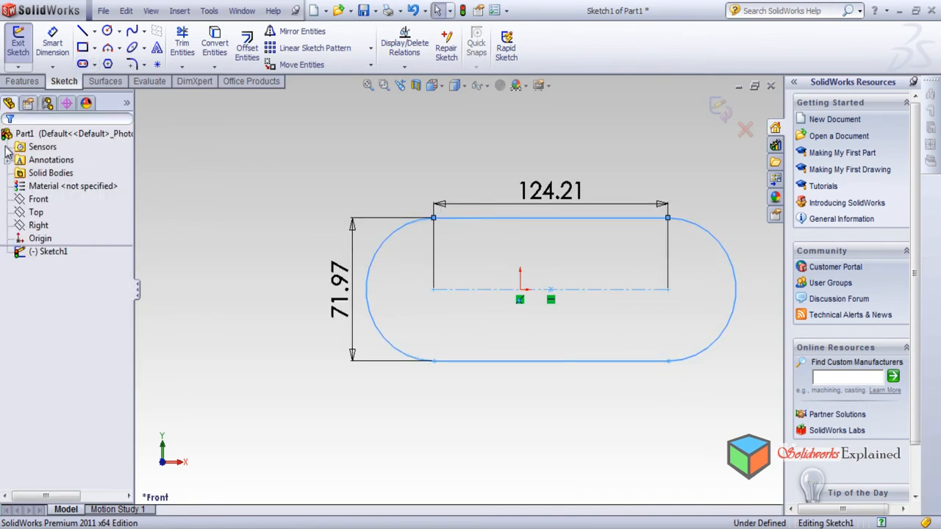
# - Sketch a circle of about 15.6 mm radius centred on the slot's left arc centre
pyautogui.click(107, 31)
pyautogui.click(434, 289)
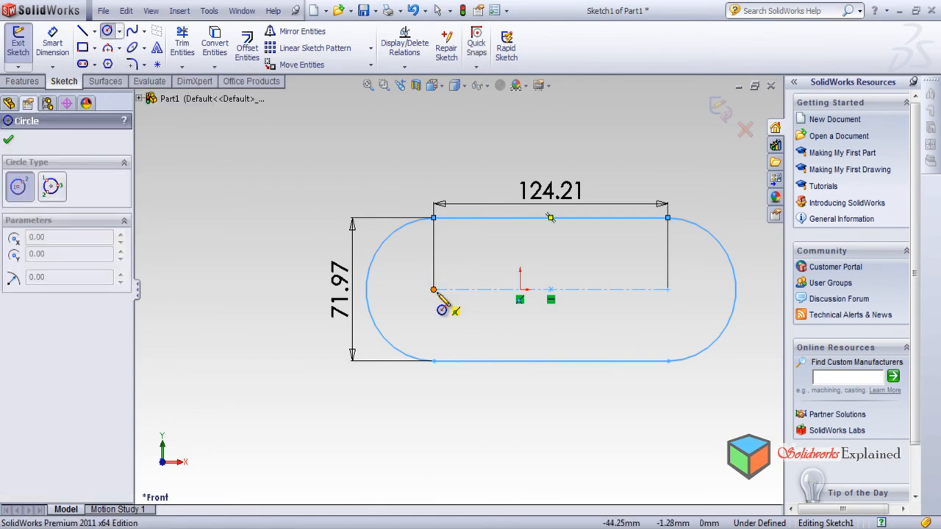
pyautogui.click(455, 333)
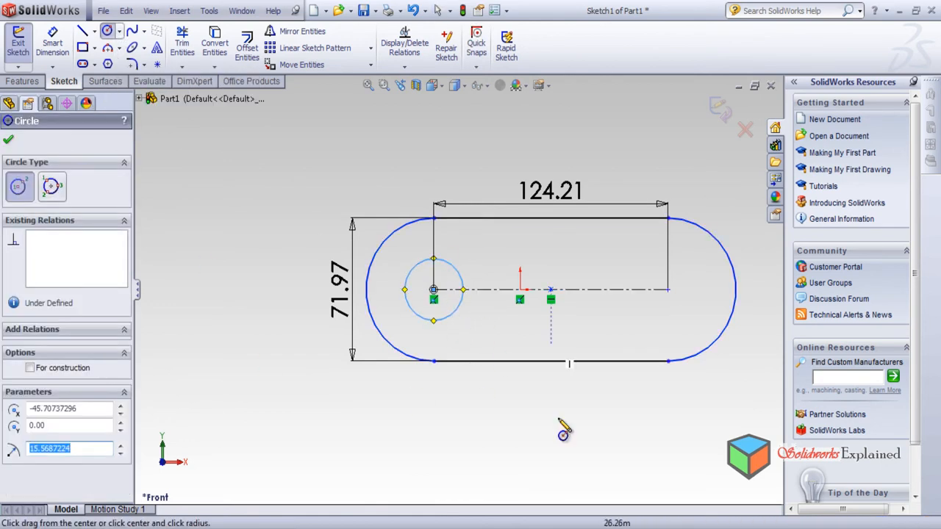
pyautogui.click(9, 141)
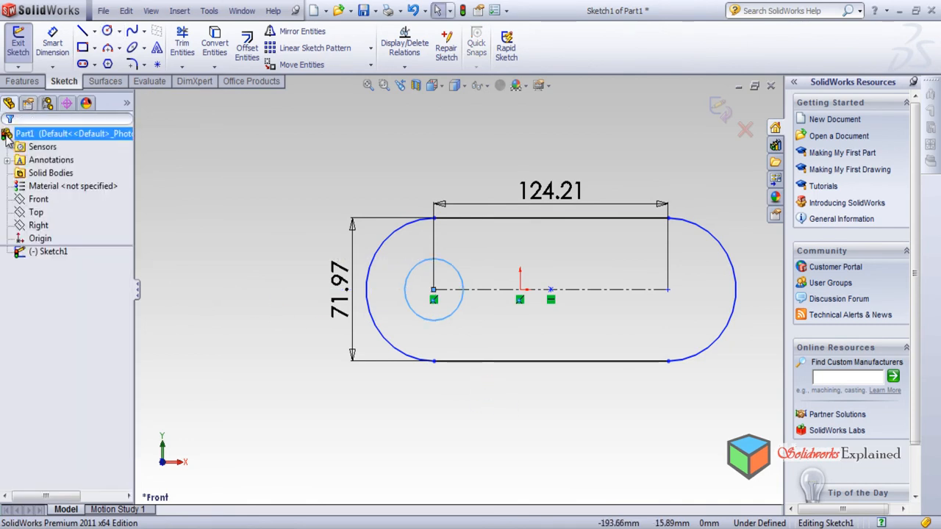
# - Extrude the slot profile with its circular hole as a blind boss 10 mm deep
pyautogui.click(27, 86)
pyautogui.click(24, 46)
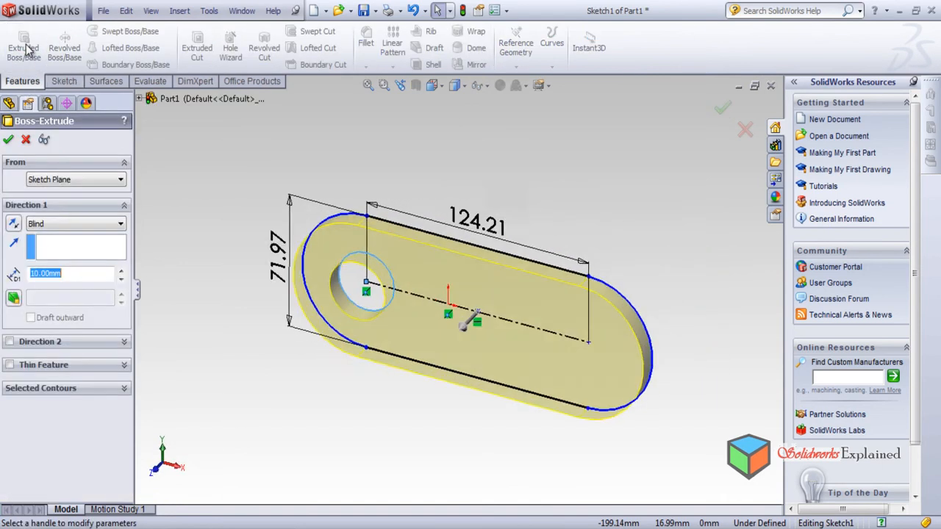
pyautogui.click(8, 139)
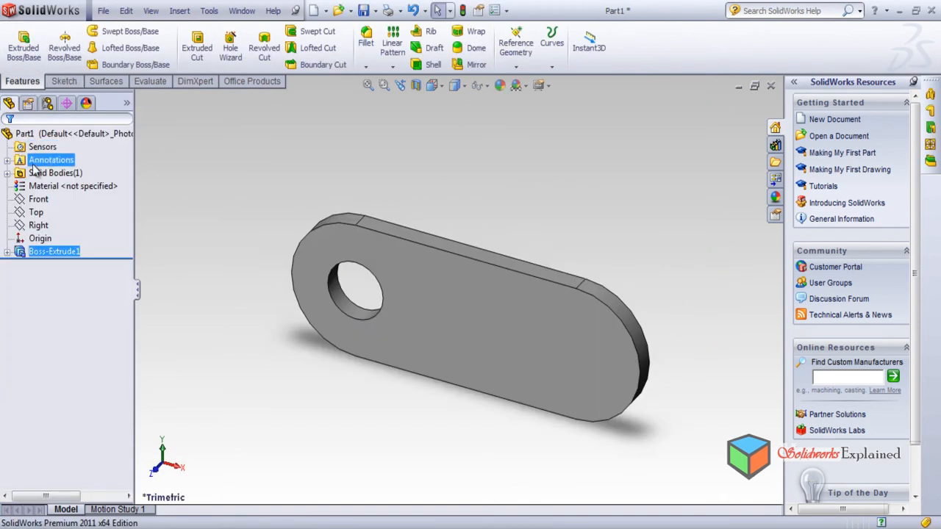
# - Add a corner rectangle starting at the origin to the plate's existing base sketch and exit the sketch
pyautogui.click(511, 347)
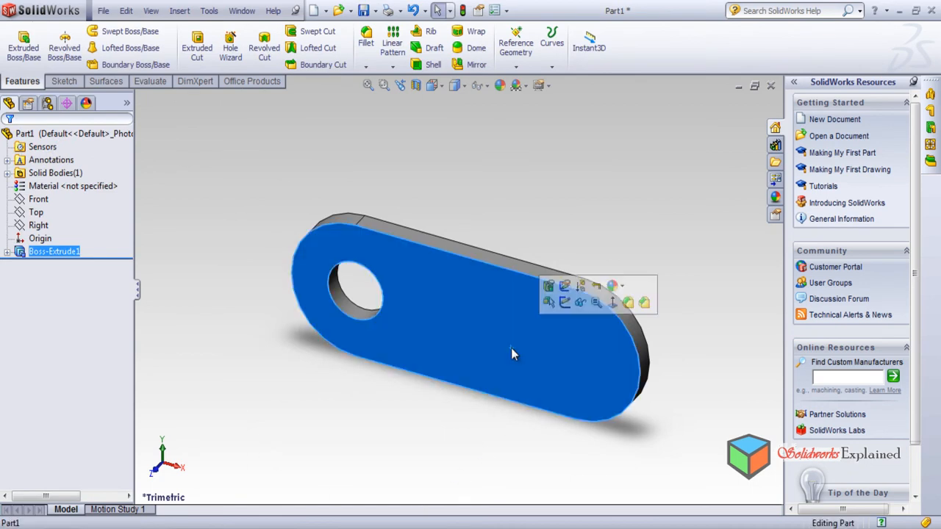
pyautogui.click(8, 257)
pyautogui.click(6, 251)
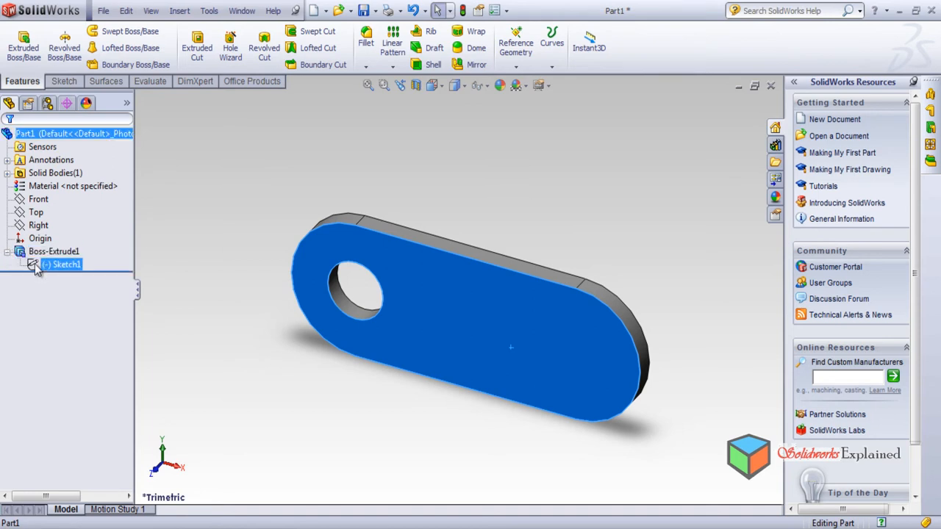
pyautogui.click(65, 264)
pyautogui.click(77, 241)
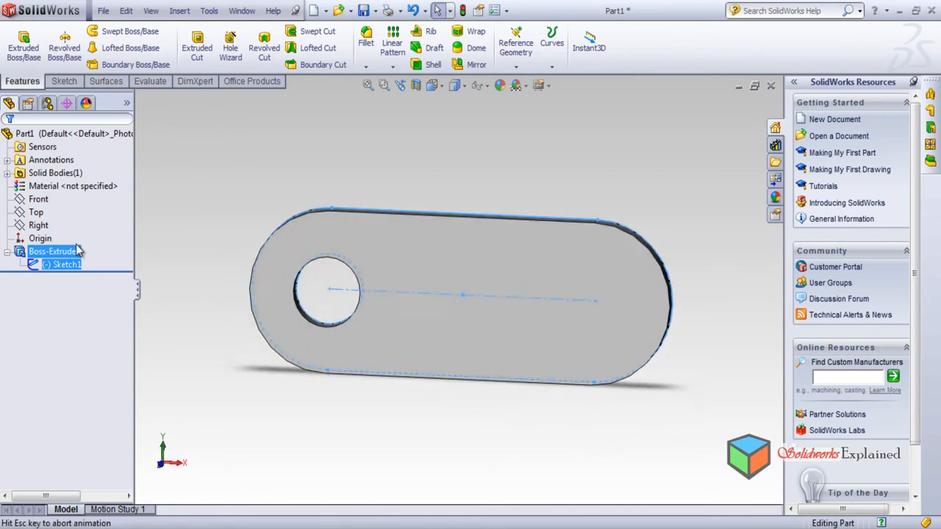
pyautogui.click(64, 82)
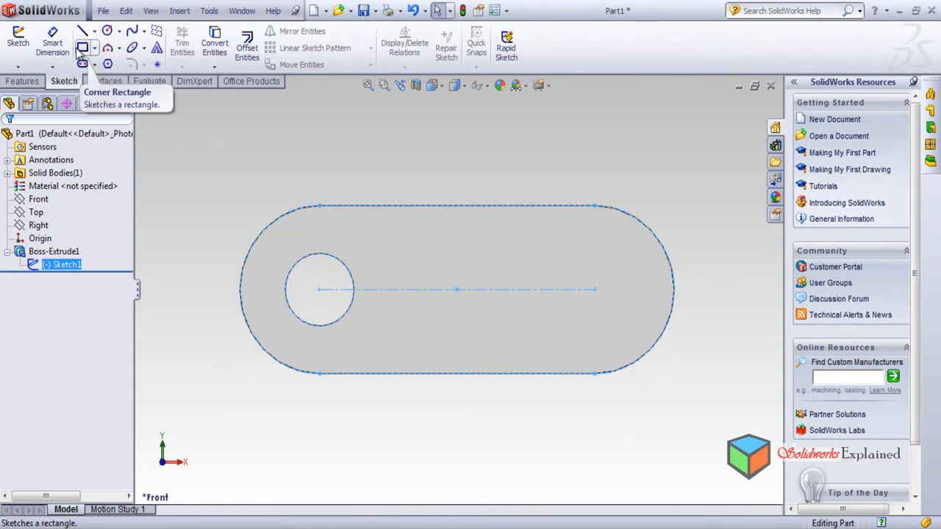
pyautogui.click(81, 49)
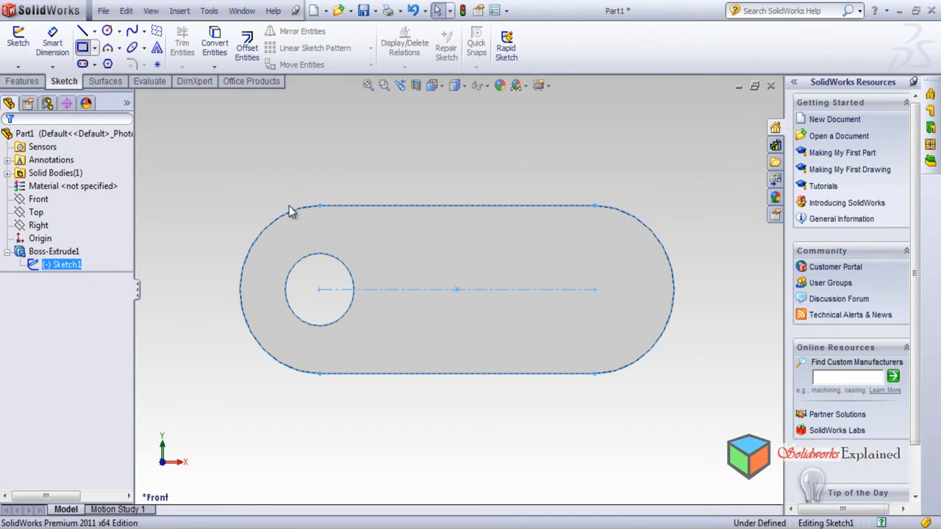
pyautogui.click(420, 289)
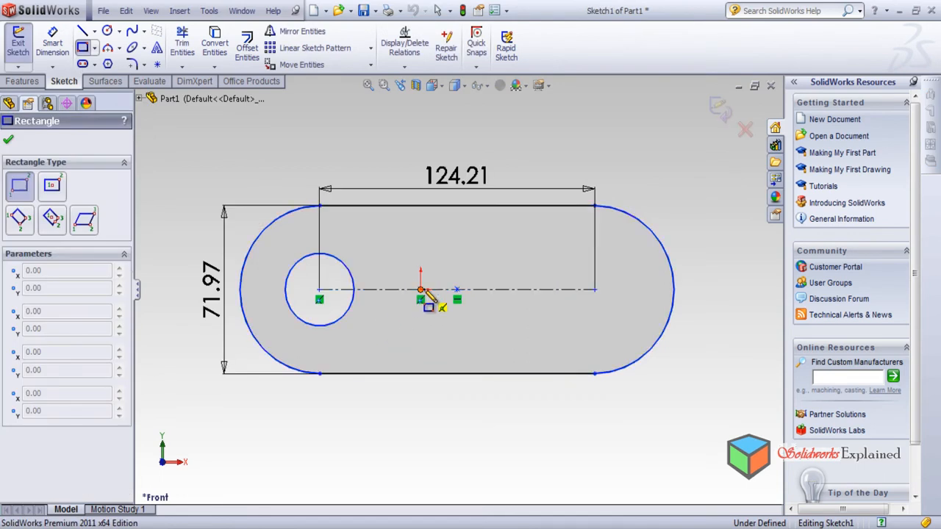
pyautogui.click(466, 339)
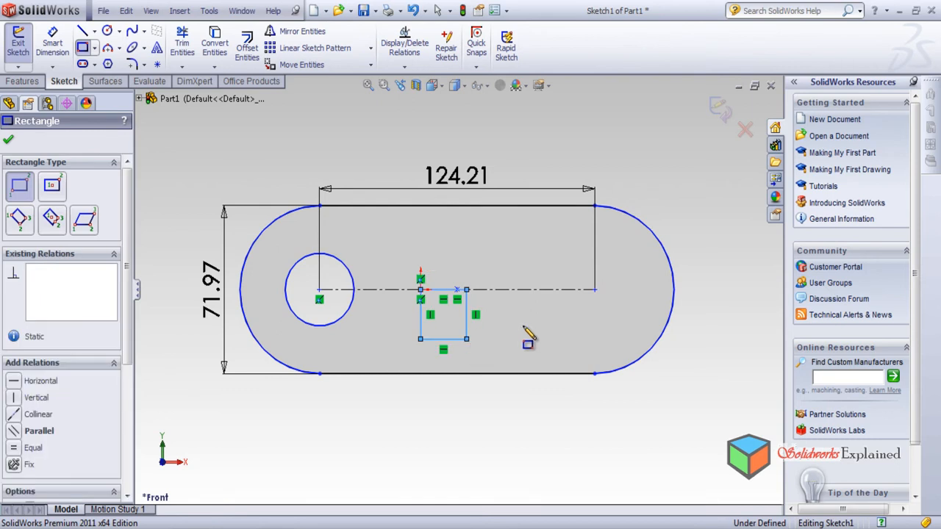
pyautogui.click(21, 82)
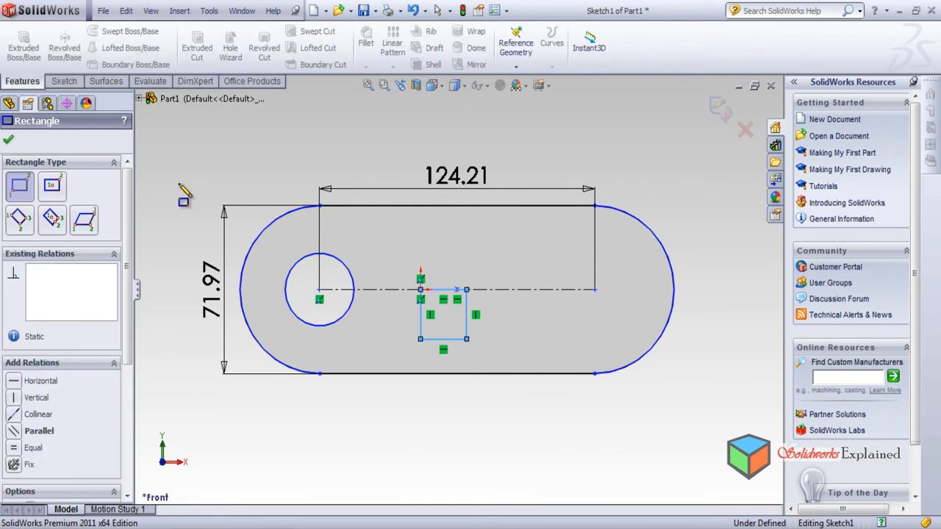
pyautogui.click(716, 112)
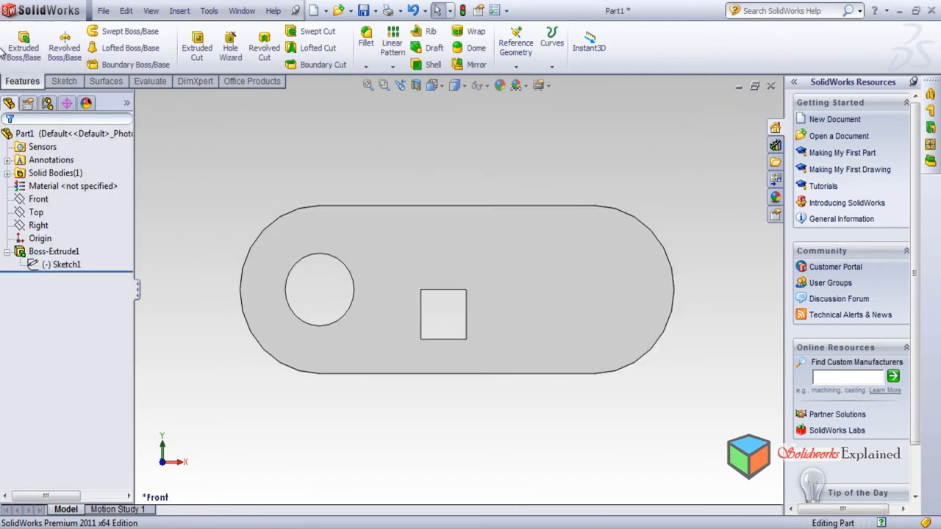
pyautogui.click(24, 46)
pyautogui.moveTo(381, 310); pyautogui.dragTo(309, 522, button='middle')
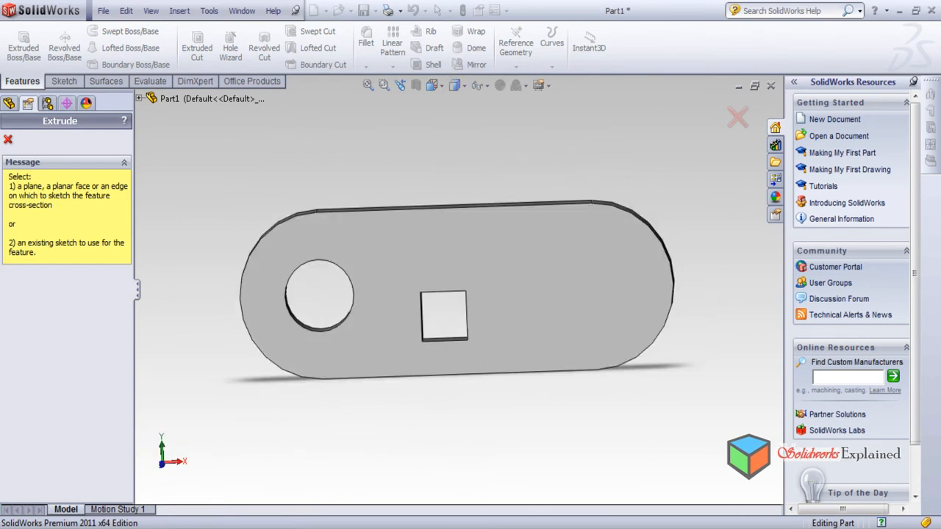
pyautogui.click(8, 140)
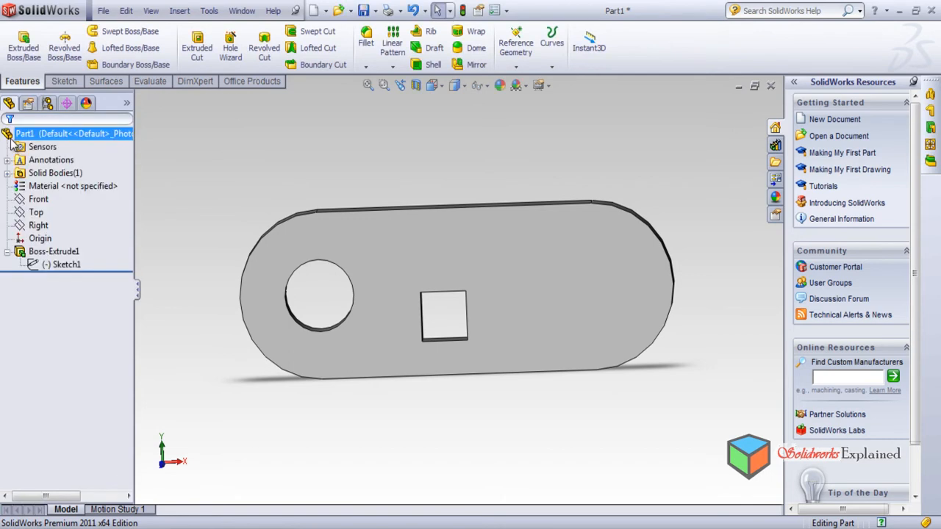
# - Reopen the plate's base sketch, undo the added rectangle and exit the sketch
pyautogui.click(47, 268)
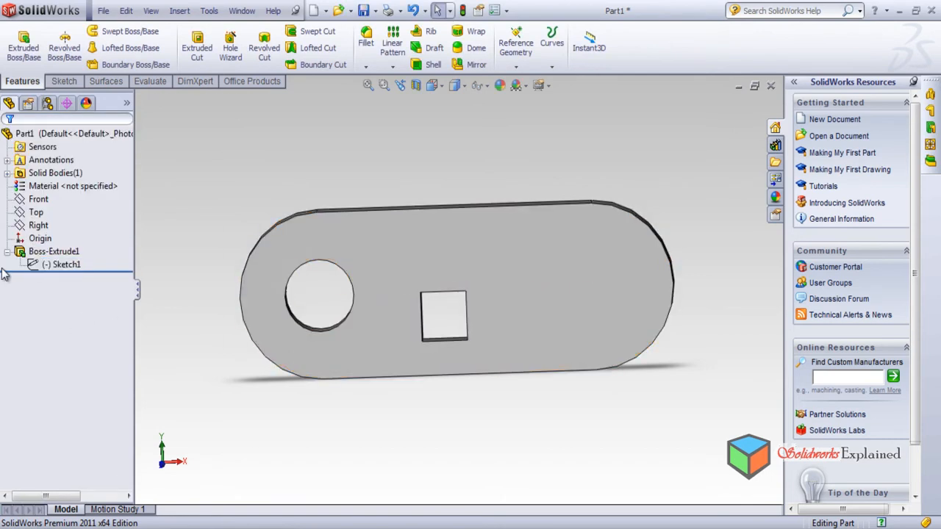
pyautogui.click(174, 285)
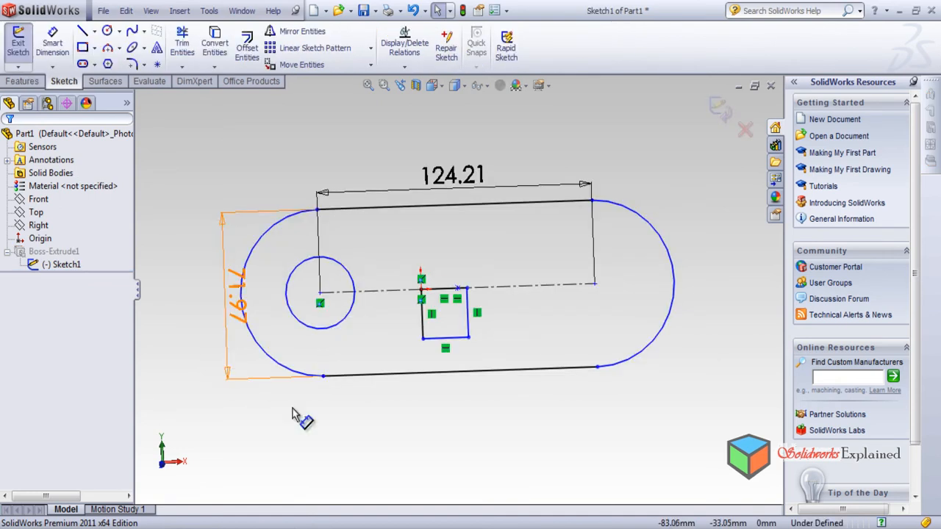
pyautogui.hotkey('ctrl', 'z')
pyautogui.click(721, 107)
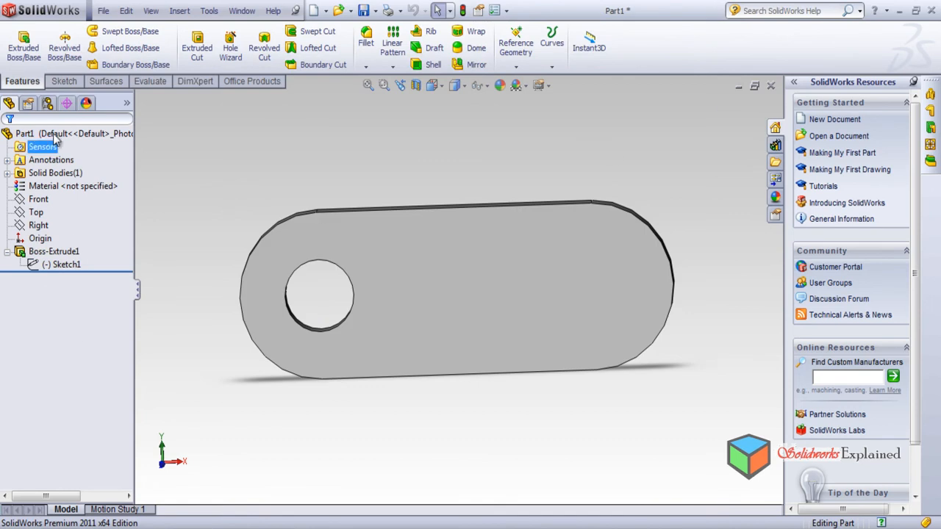
# - Start a separate sketch on the plate's front face and draw a corner rectangle down and right from the origin
pyautogui.click(66, 81)
pyautogui.click(18, 43)
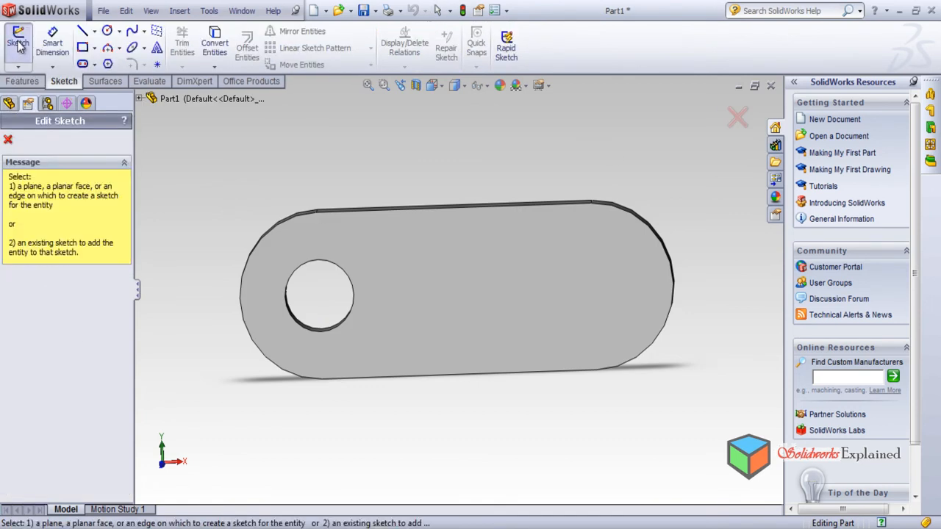
pyautogui.click(82, 47)
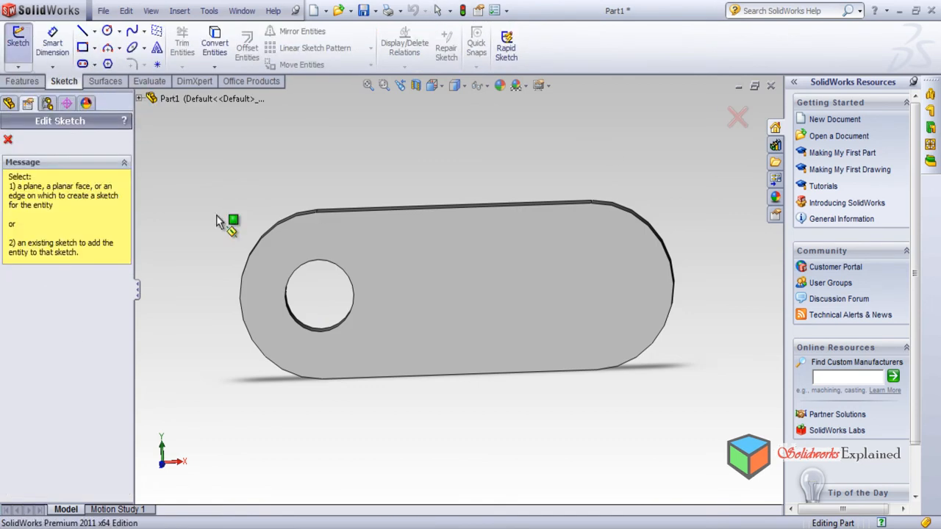
pyautogui.click(451, 294)
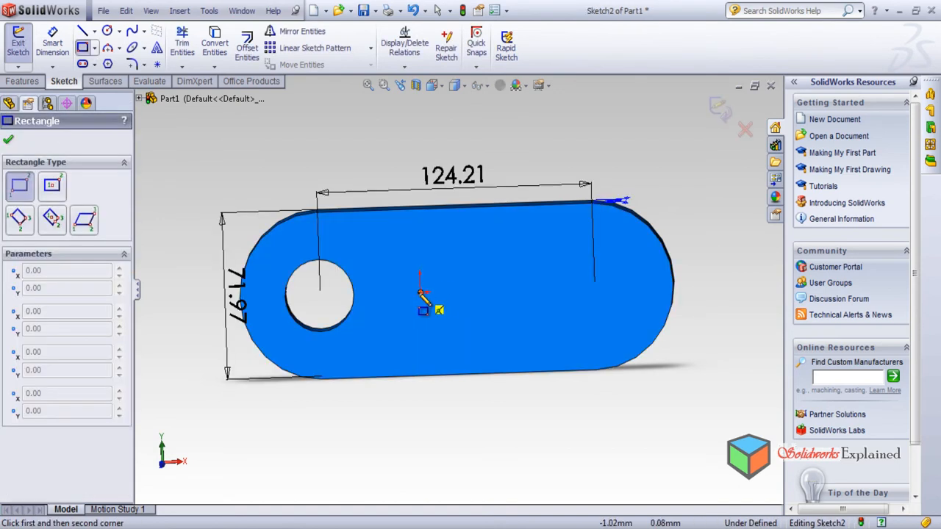
pyautogui.click(420, 292)
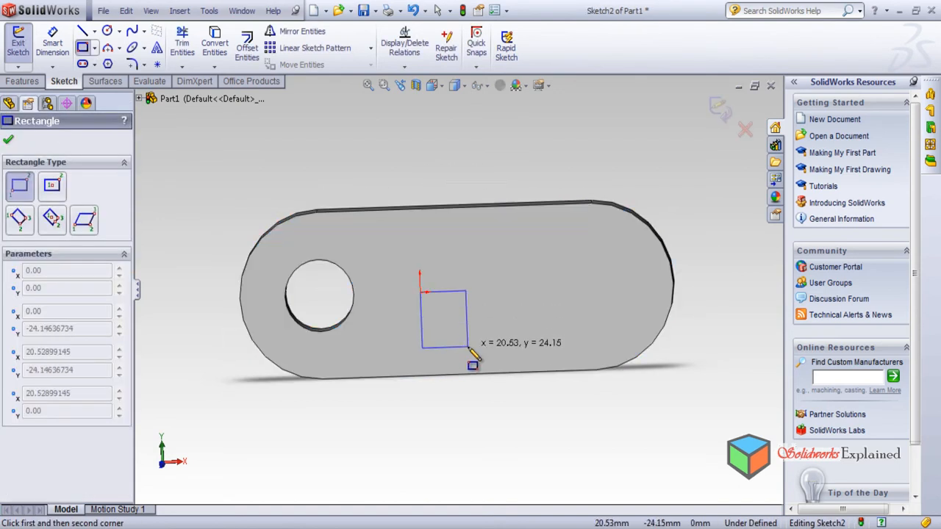
pyautogui.click(475, 340)
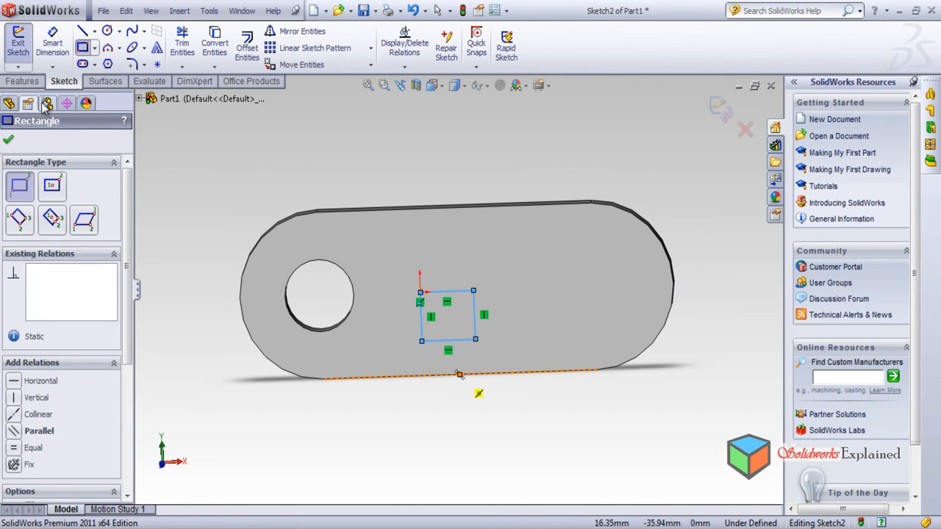
# - Extrude the rectangle sketched on the plate's front face as a blind boss 70 mm deep, merged with the plate
pyautogui.click(22, 81)
pyautogui.click(22, 45)
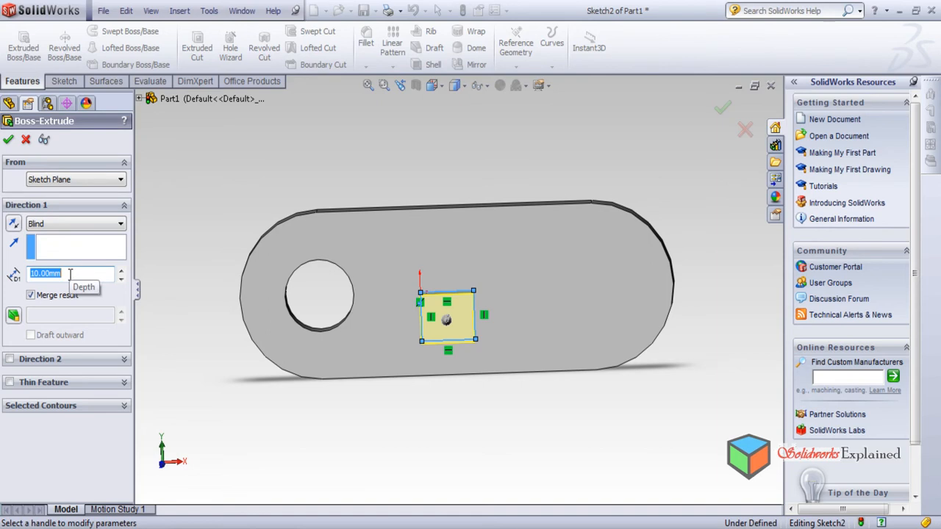
pyautogui.write('70')
pyautogui.press('Return')
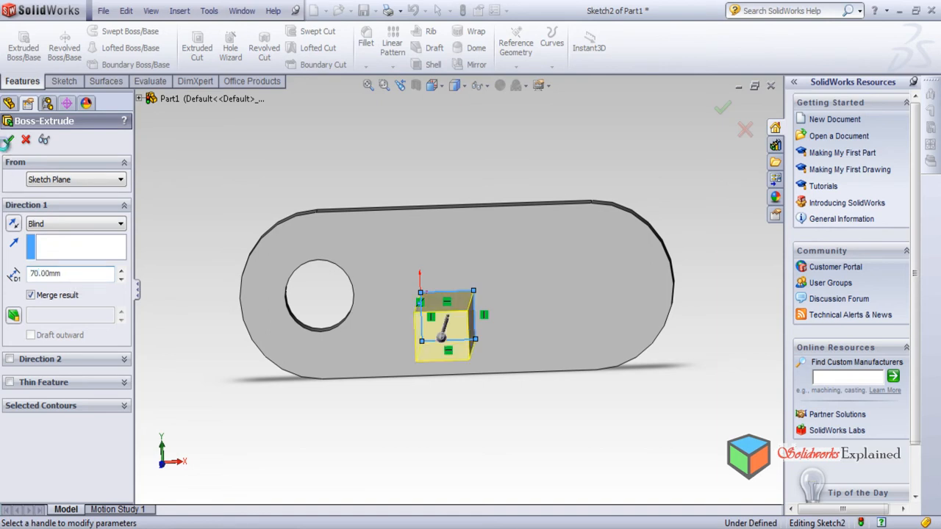
pyautogui.click(8, 139)
pyautogui.moveTo(380, 473); pyautogui.dragTo(414, 383, button='middle')
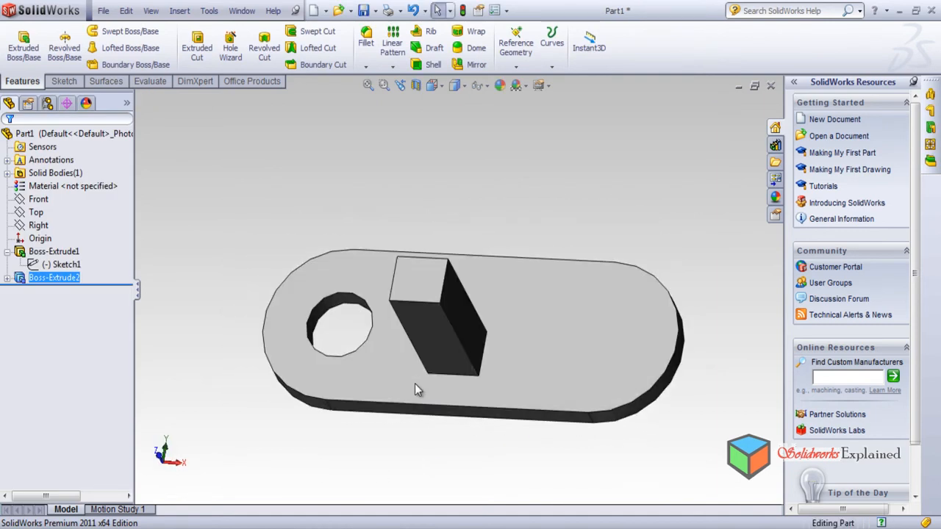
# - Start a sketch on the plate's front face and draw a closed triangle beside the boss, with a horizontal base and right side about 42 mm
pyautogui.click(64, 81)
pyautogui.click(567, 149)
pyautogui.click(552, 331)
pyautogui.click(425, 211)
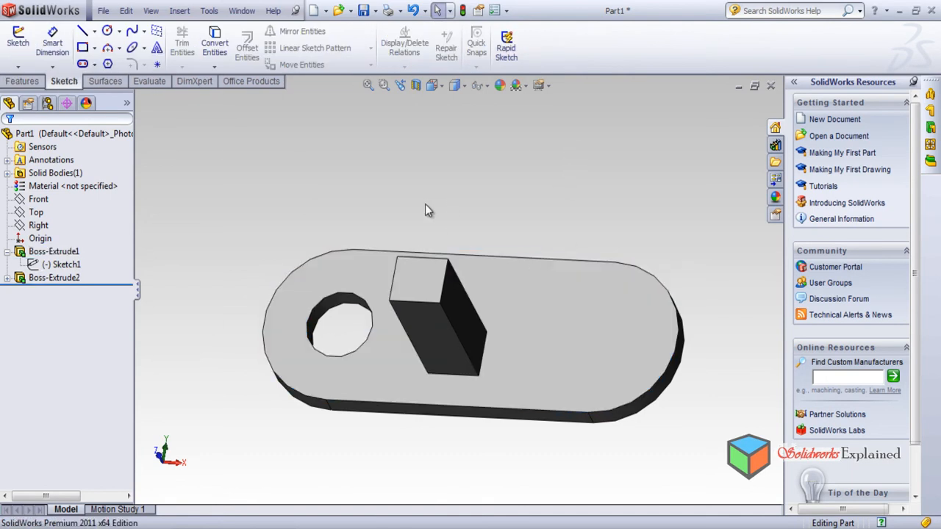
pyautogui.click(18, 38)
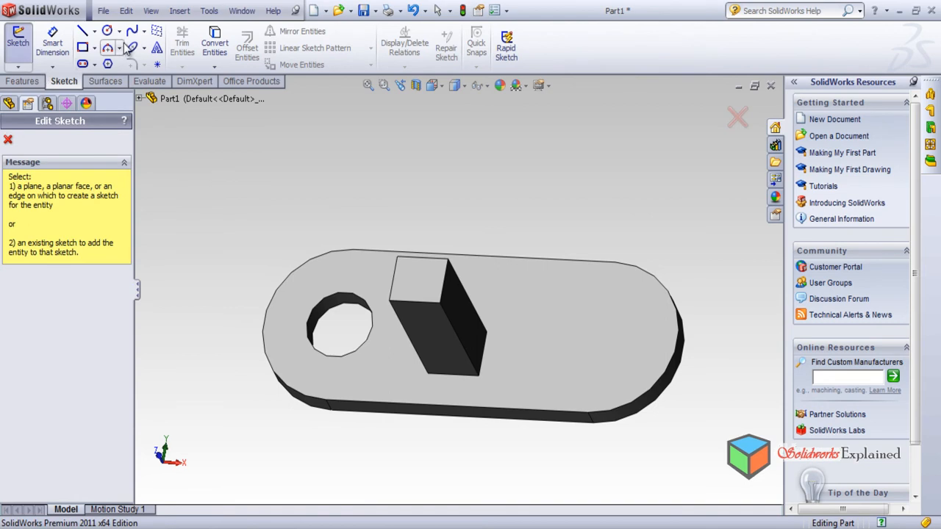
pyautogui.click(555, 358)
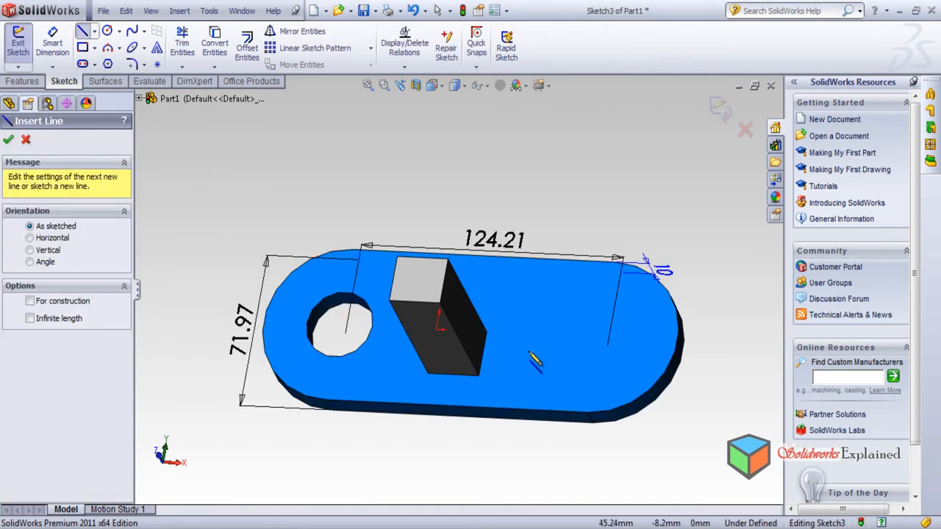
pyautogui.click(529, 350)
pyautogui.click(571, 277)
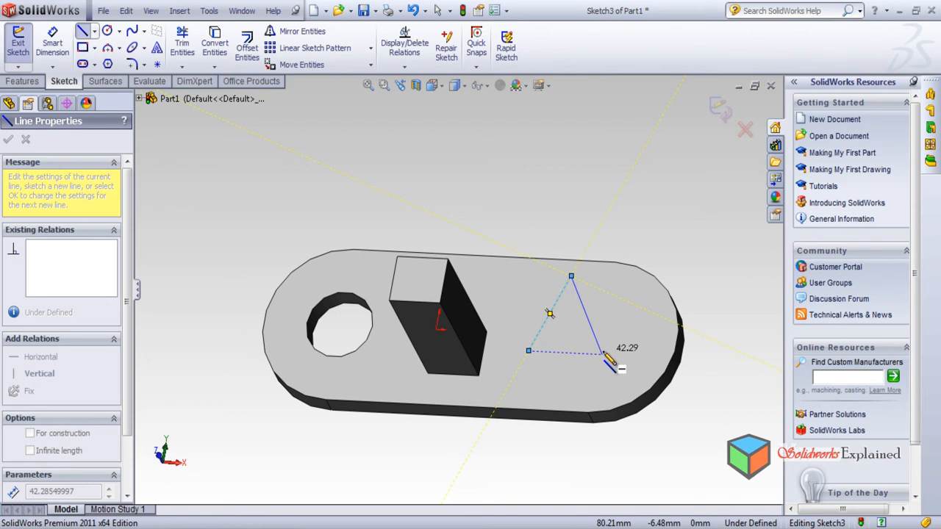
pyautogui.click(602, 354)
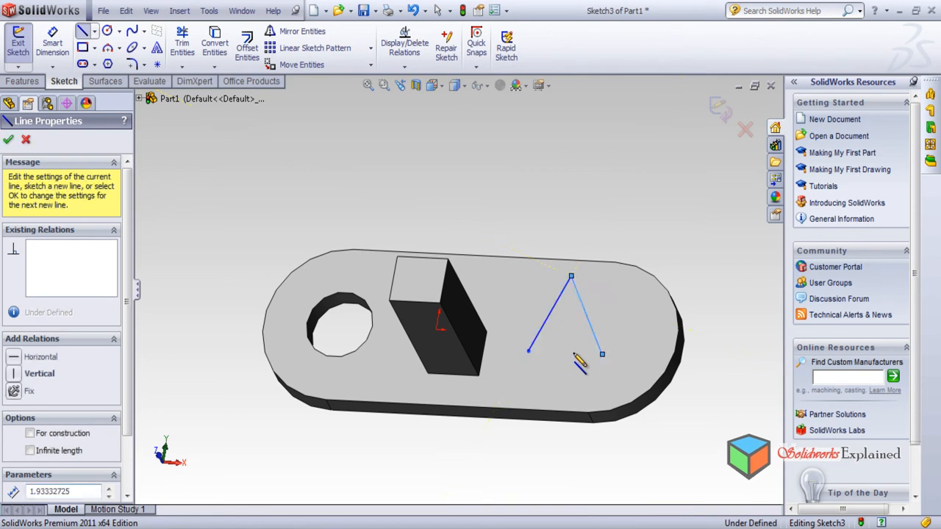
pyautogui.click(529, 351)
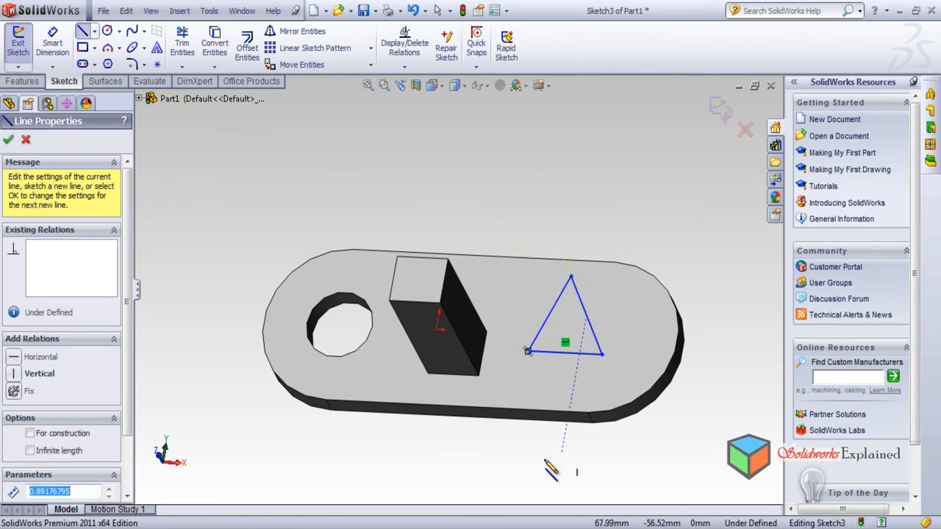
pyautogui.click(7, 139)
# - Try to cut the triangle blind 70 mm into the plate, attempting to merge its open contours
pyautogui.click(21, 83)
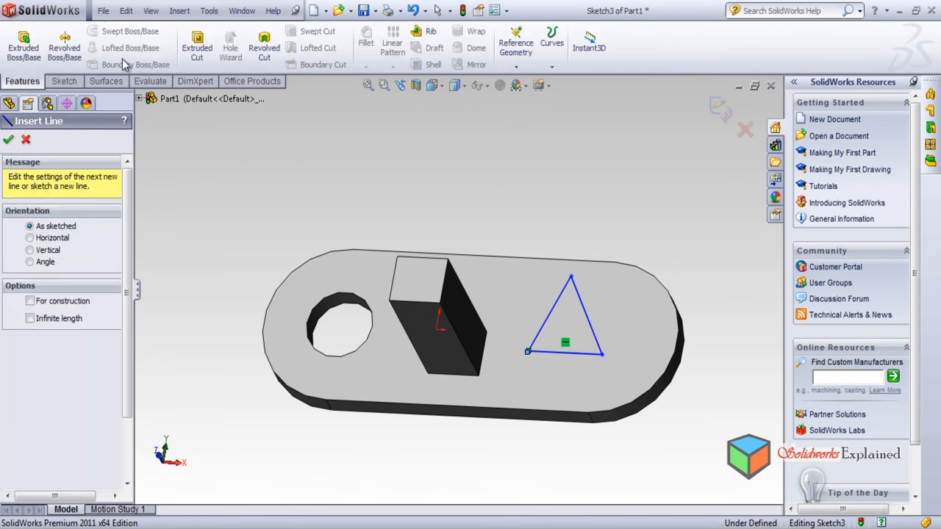
pyautogui.click(207, 57)
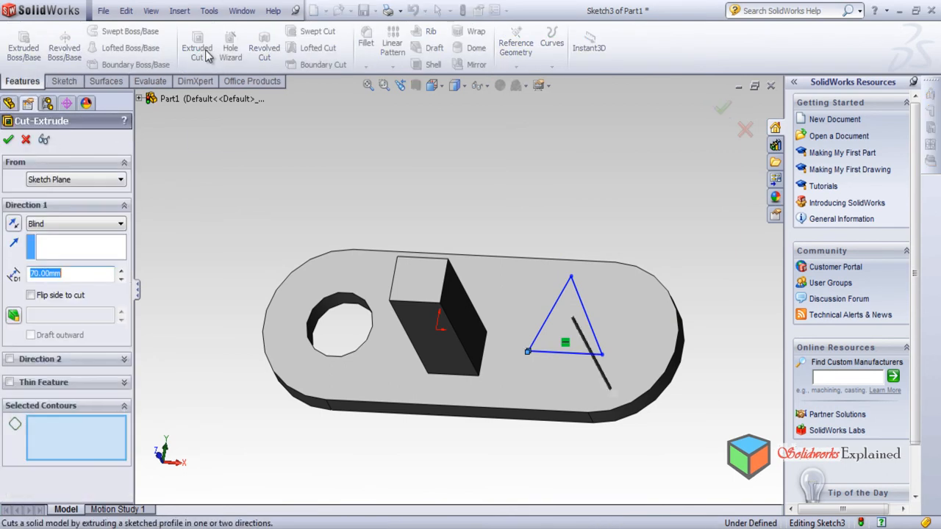
pyautogui.moveTo(445, 357); pyautogui.dragTo(444, 337, button='middle')
pyautogui.click(13, 223)
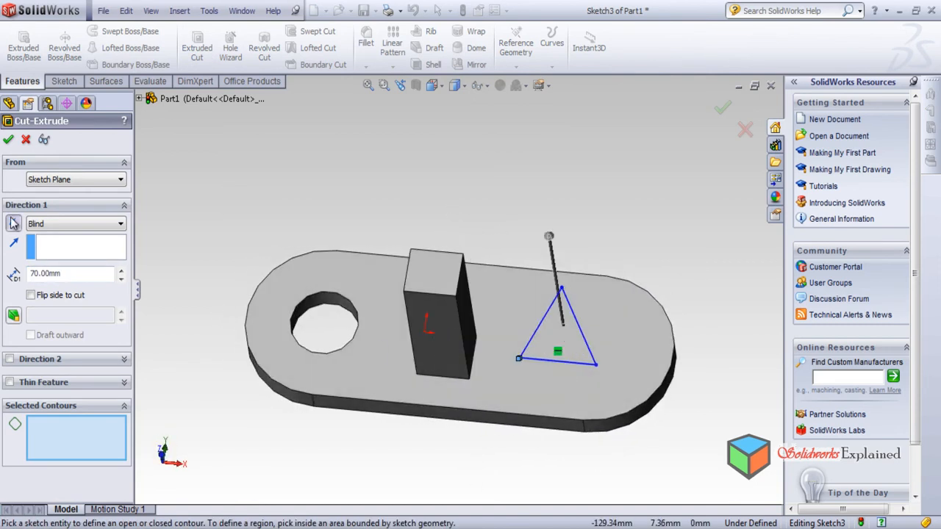
pyautogui.click(13, 224)
pyautogui.moveTo(169, 360); pyautogui.dragTo(156, 263, button='middle')
pyautogui.click(7, 140)
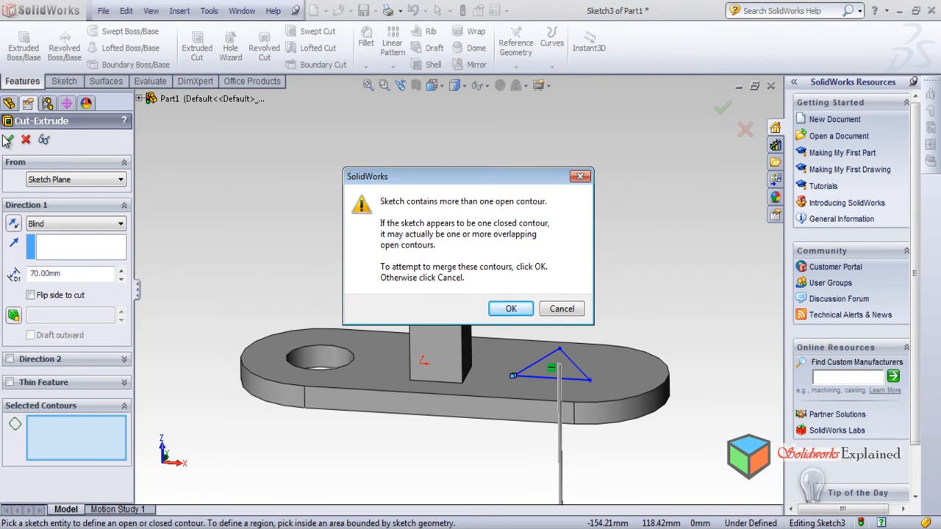
pyautogui.click(518, 309)
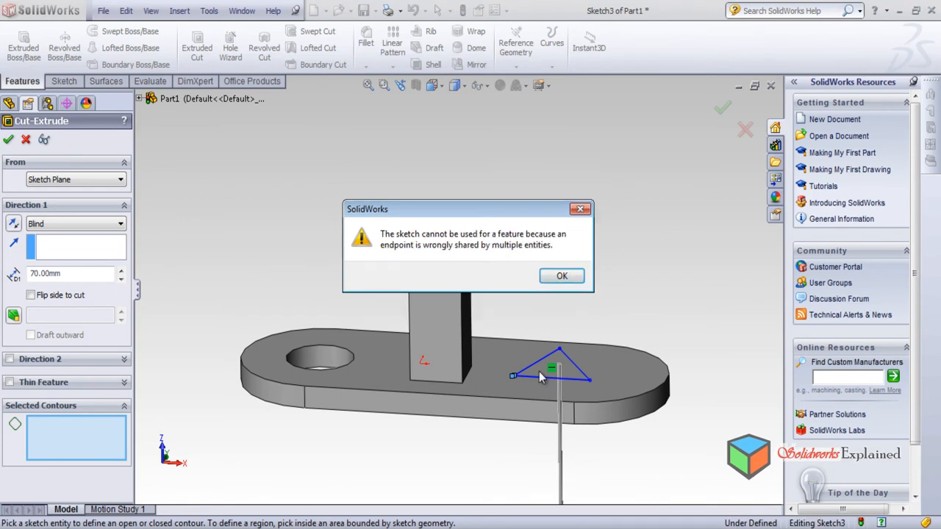
pyautogui.click(872, 528)
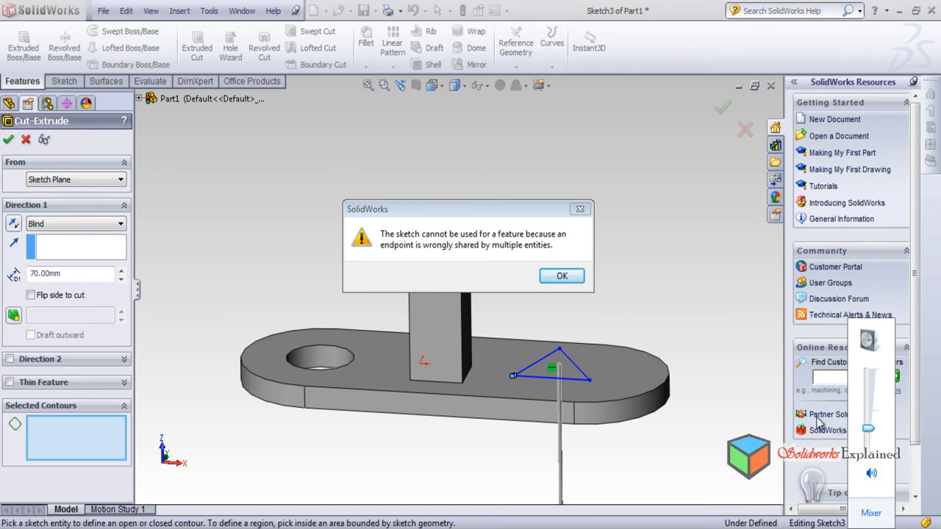
pyautogui.click(560, 275)
# - Cancel the cut and trim away the short stray line at the triangle's lower-left corner with Trim to closest
pyautogui.moveTo(566, 308); pyautogui.dragTo(581, 452, button='middle')
pyautogui.scroll(-10, 525, 343)
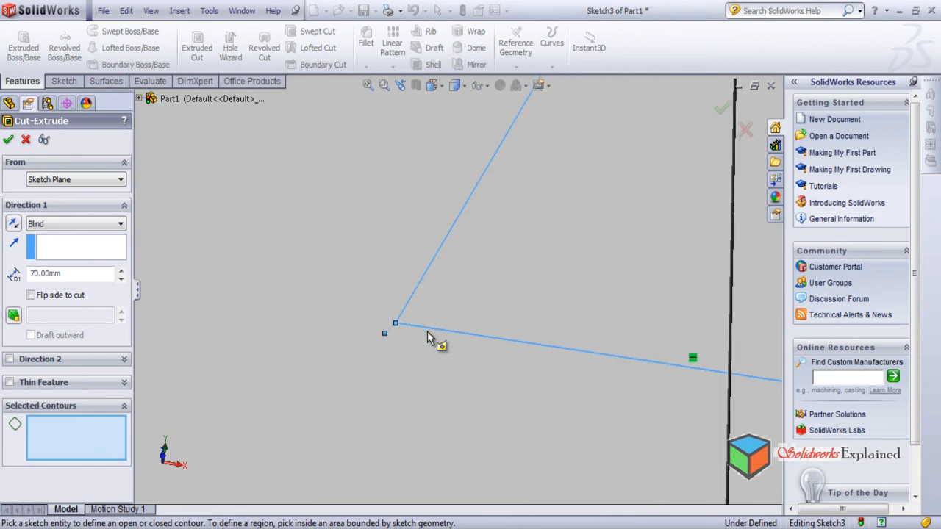
pyautogui.scroll(-2, 378, 330)
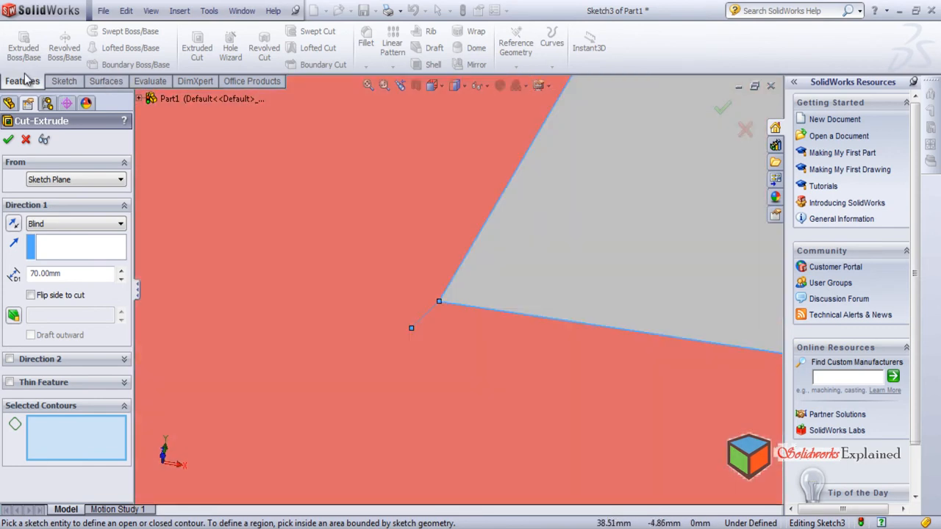
pyautogui.click(64, 81)
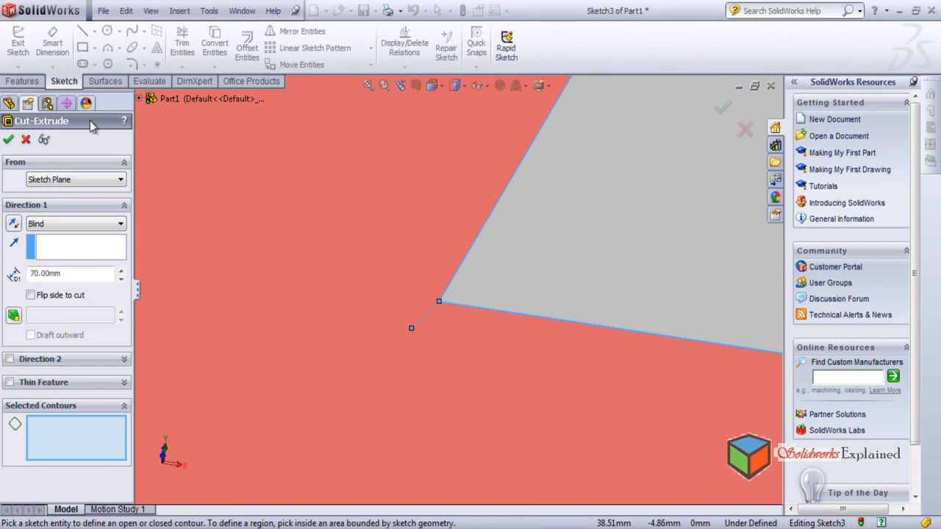
pyautogui.click(25, 142)
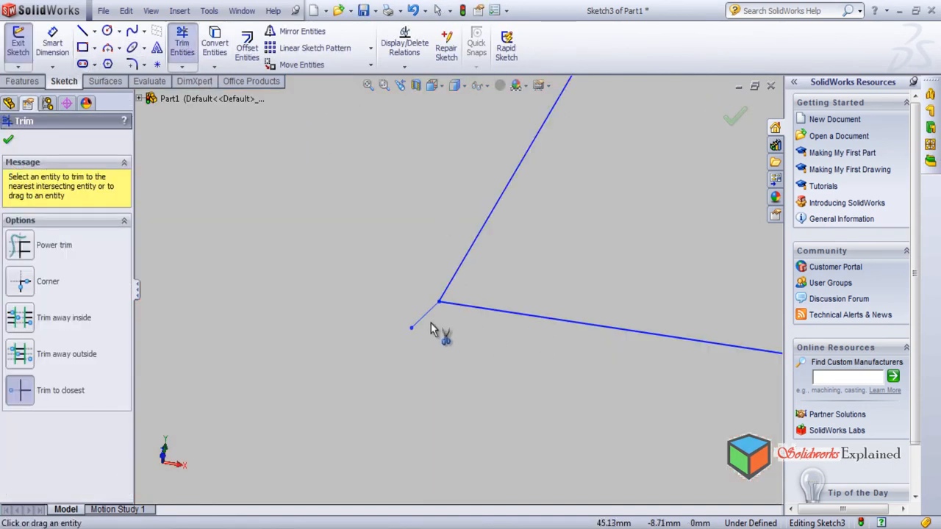
pyautogui.click(429, 314)
pyautogui.scroll(3, 420, 354)
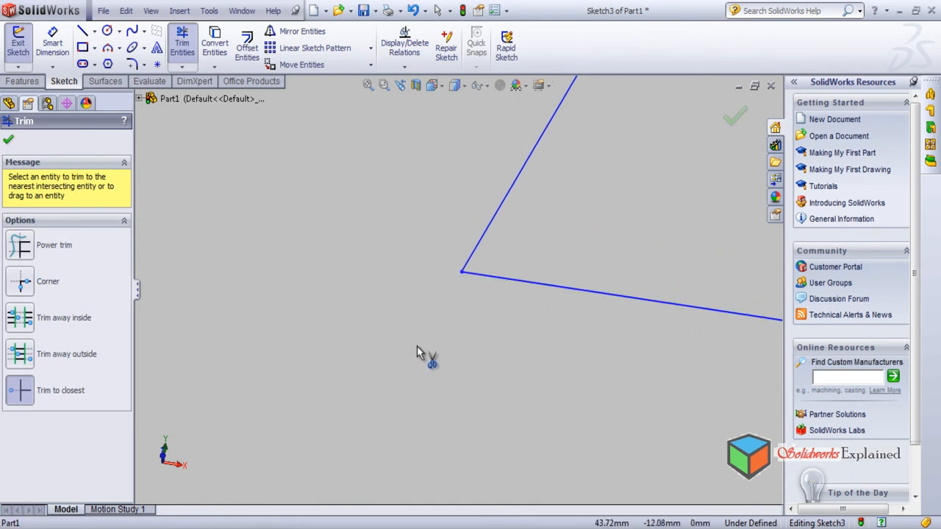
# - Cut-extrude the triangle through the plate with a blind depth of 70 mm
pyautogui.click(22, 81)
pyautogui.click(199, 52)
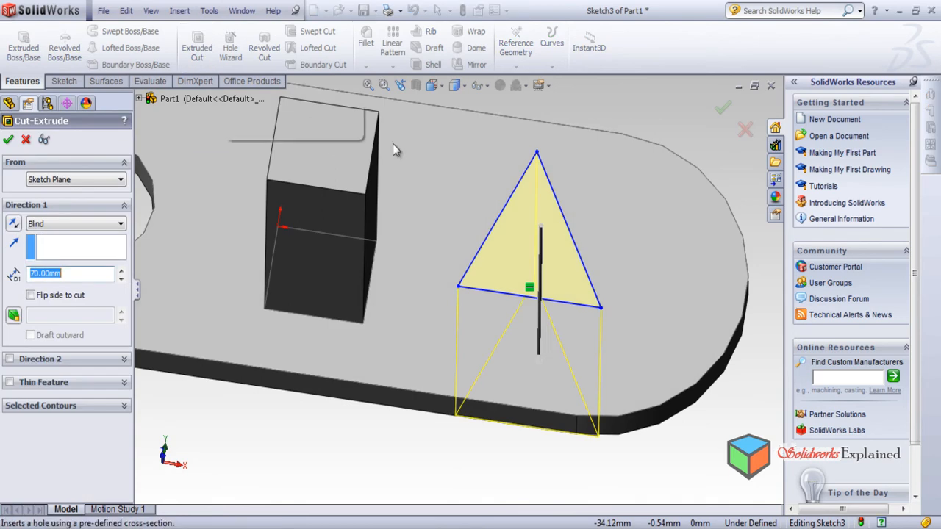
pyautogui.moveTo(456, 353); pyautogui.dragTo(456, 289, button='middle')
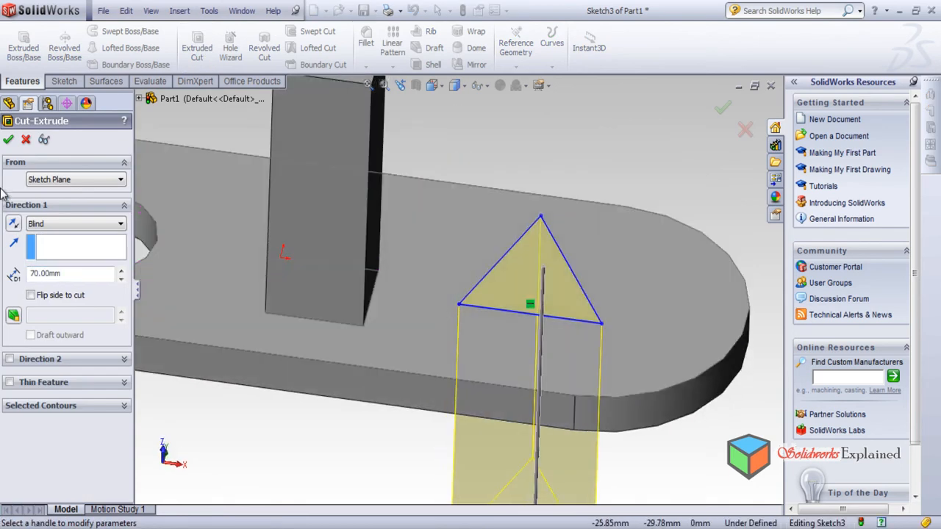
pyautogui.click(9, 140)
pyautogui.hotkey('ctrl', '7')
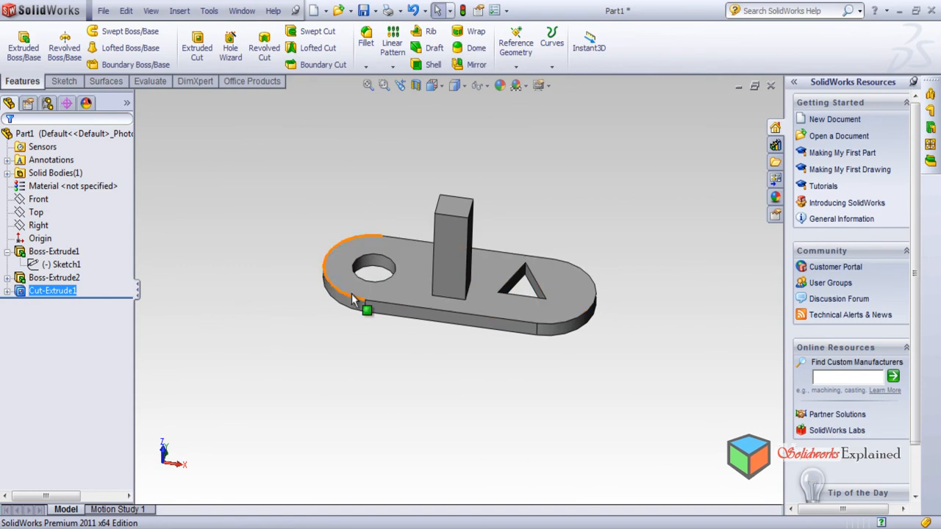
# - Open the plate's base sketch to review its profile, and exit it
pyautogui.click(64, 266)
pyautogui.click(73, 231)
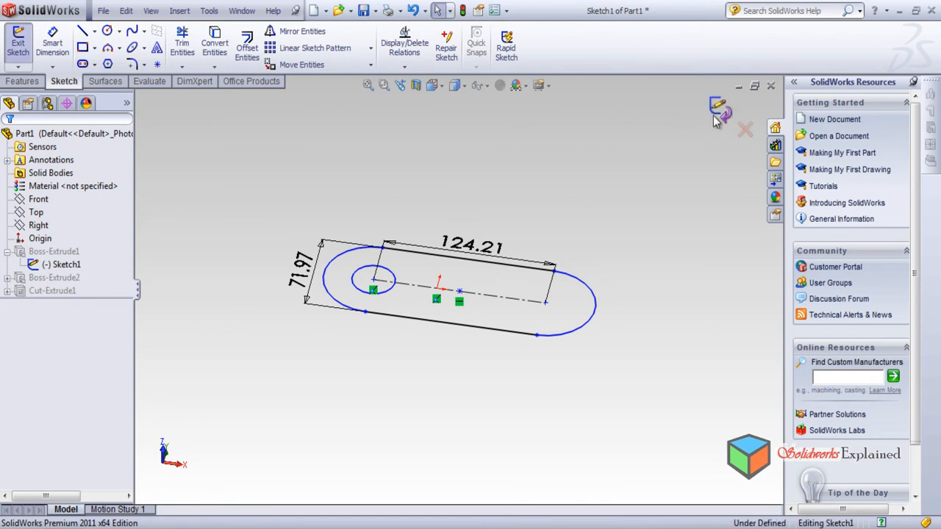
pyautogui.click(717, 112)
pyautogui.click(73, 266)
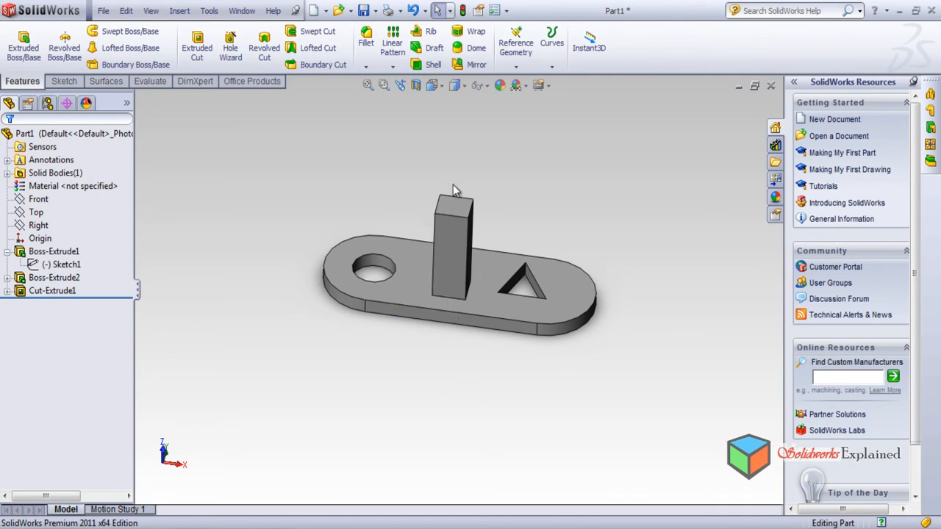
# - Rename the rectangular boss feature as "Rectangle ext"
pyautogui.click(37, 279)
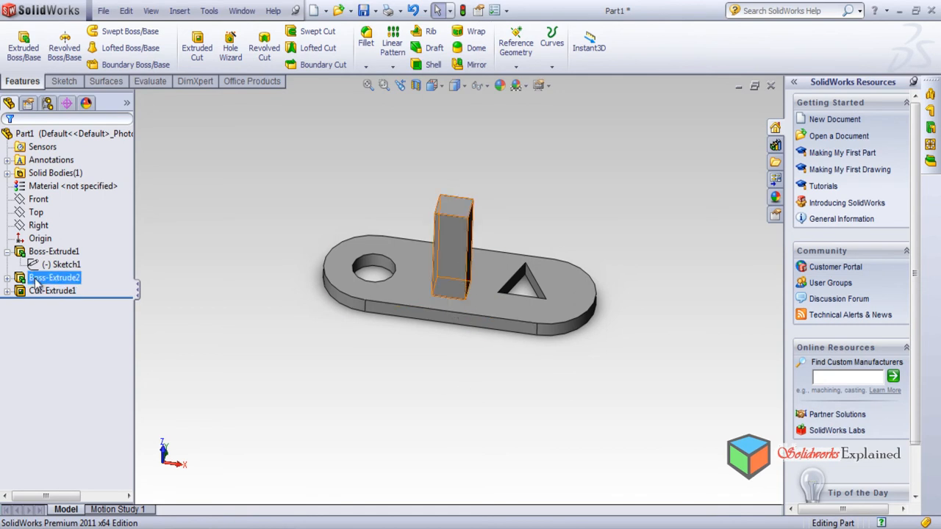
pyautogui.rightClick(37, 283)
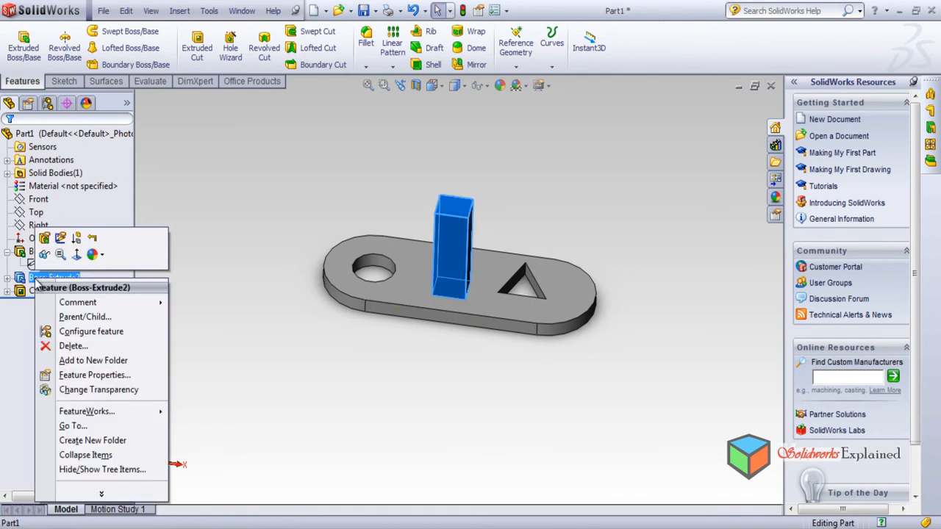
pyautogui.press('Escape')
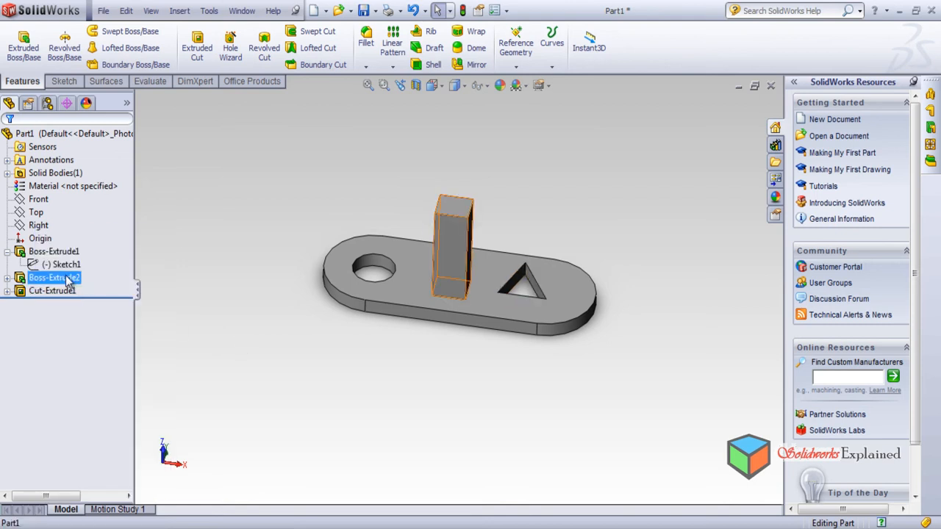
pyautogui.click(68, 280)
pyautogui.click(68, 279)
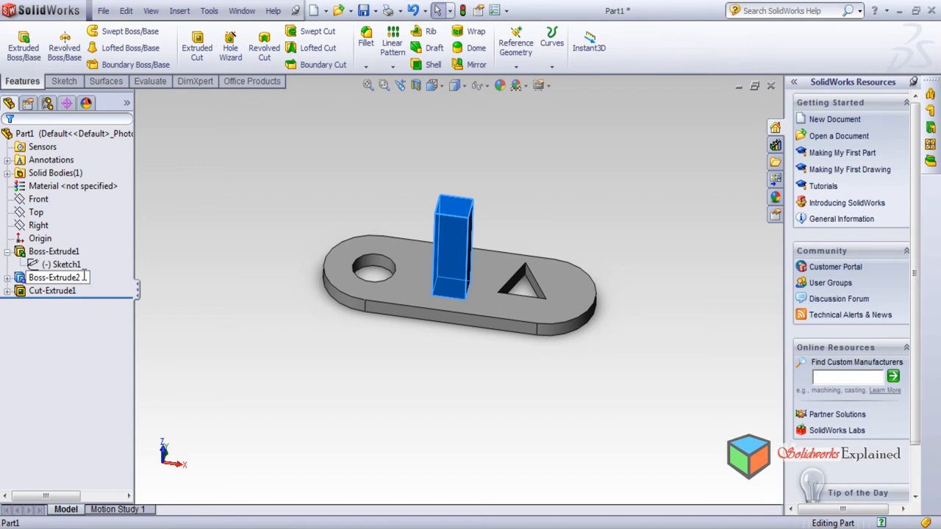
pyautogui.write('B')
pyautogui.write('Rectangle')
pyautogui.write(' ex')
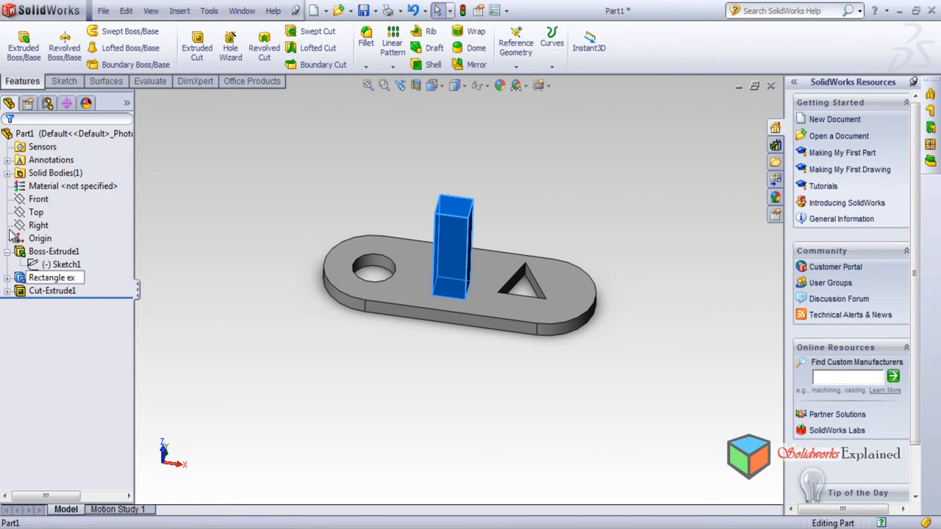
pyautogui.write('t')
pyautogui.press('Return')
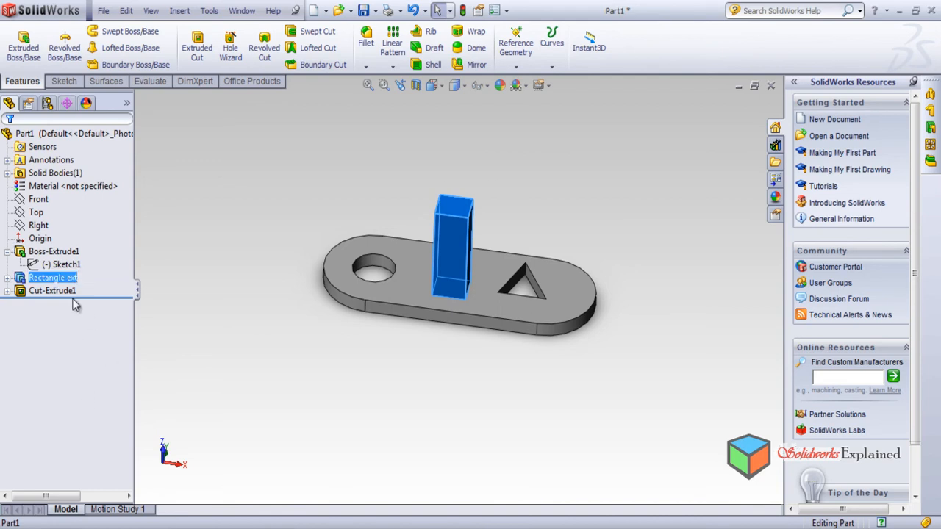
# - Rename the triangular cut feature as "Triangle cut ext"
pyautogui.keyDown('ctrl'); pyautogui.click(63, 292); pyautogui.keyUp('ctrl')
pyautogui.click(188, 300)
pyautogui.click(53, 291)
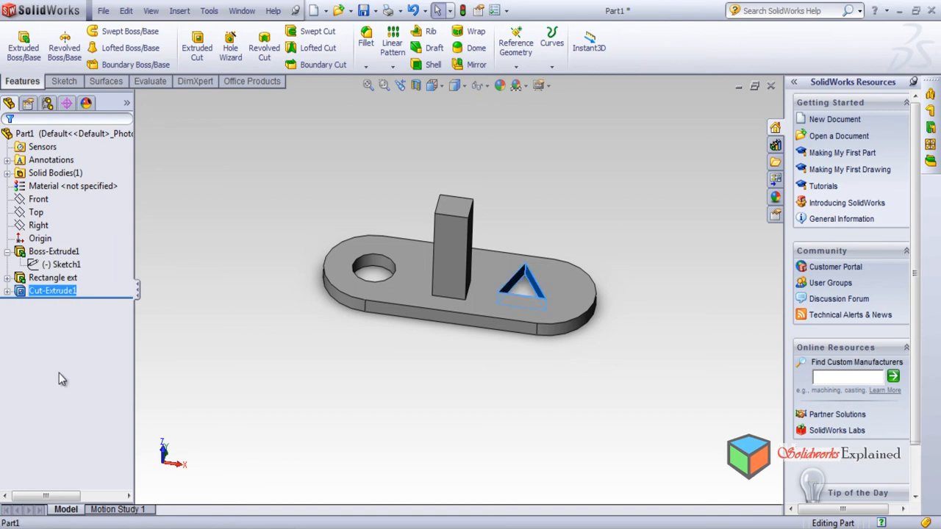
pyautogui.click(43, 292)
pyautogui.press('BackSpace')
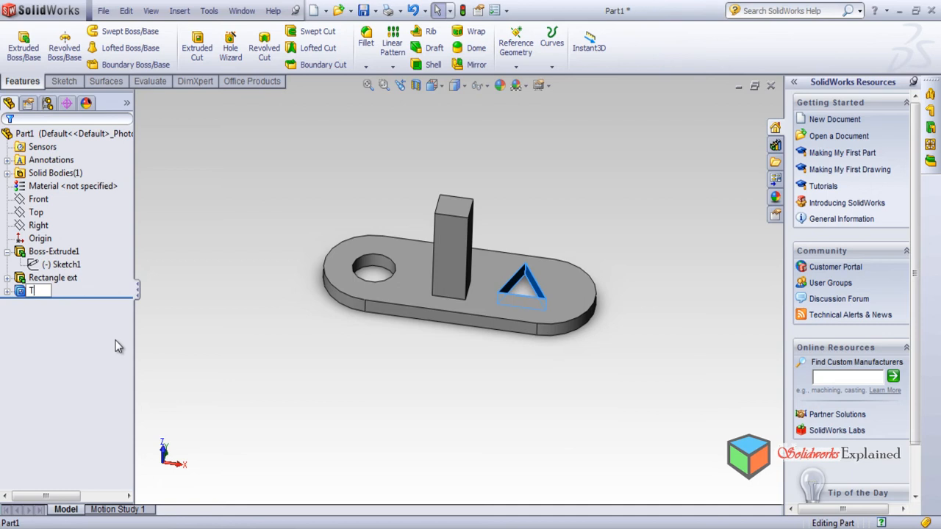
pyautogui.write('Triangle cut ext')
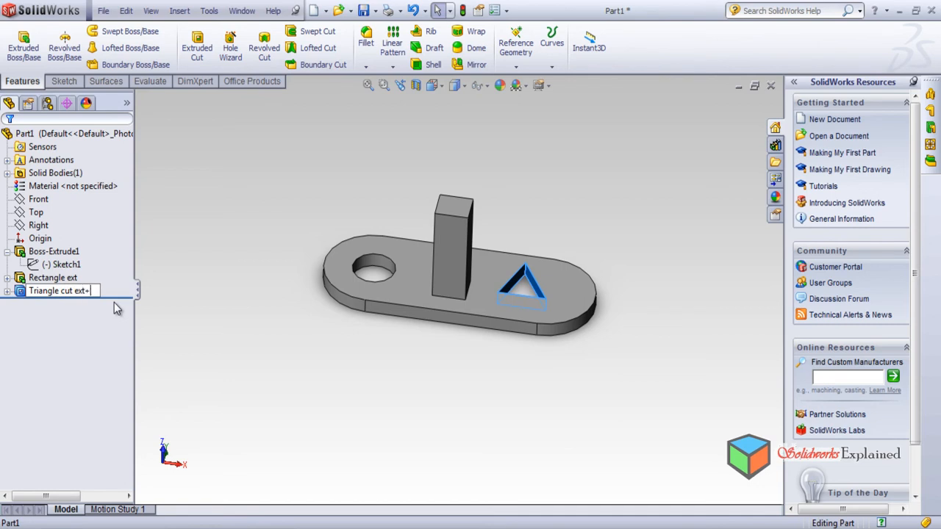
pyautogui.press('Return')
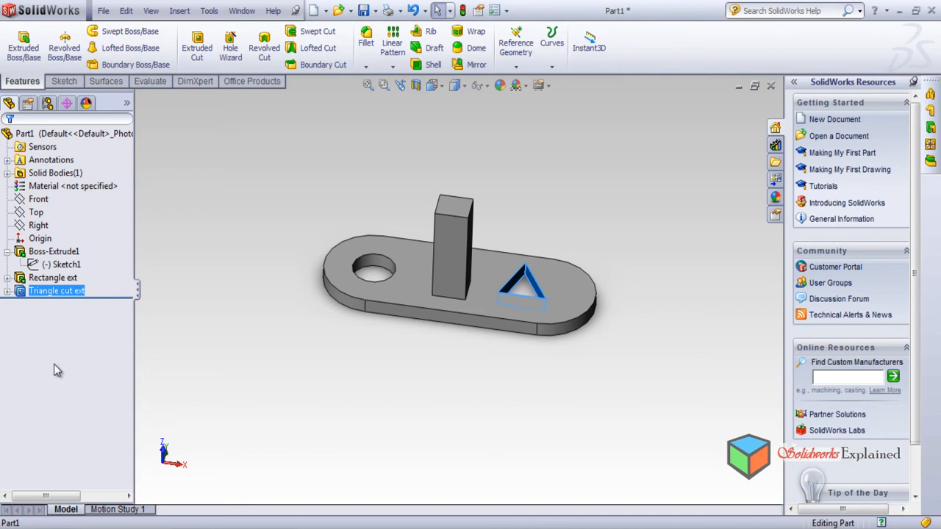
# - Rename the slot-shaped plate's base extrusion feature as "part"
pyautogui.click(39, 255)
pyautogui.click(45, 255)
pyautogui.write('part')
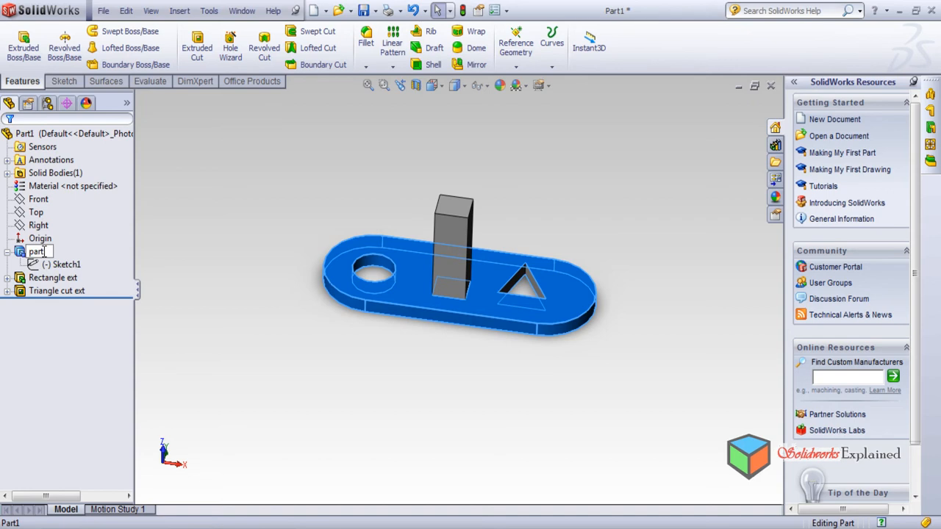
pyautogui.press('Return')
pyautogui.click(246, 406)
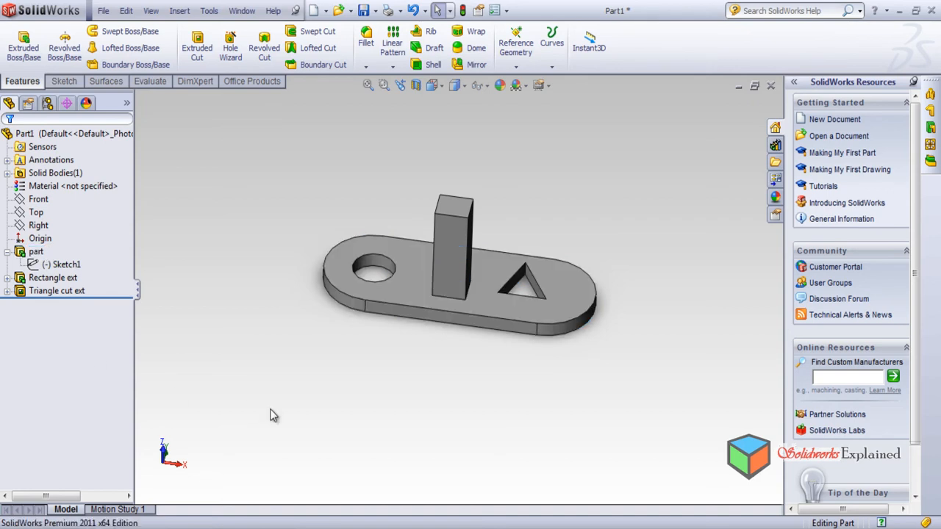
# - Edit the plate's base extrusion and set its blind depth to 40 mm
pyautogui.click(7, 252)
pyautogui.rightClick(34, 253)
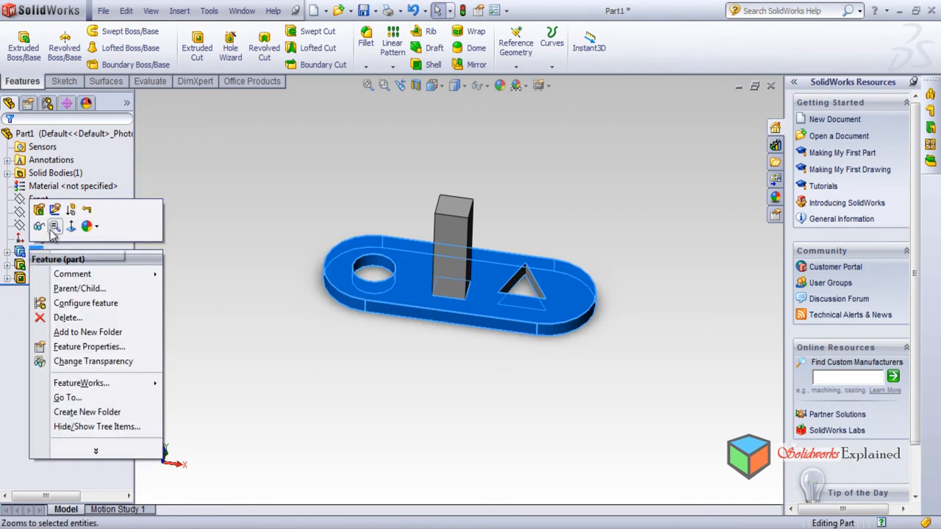
pyautogui.click(40, 219)
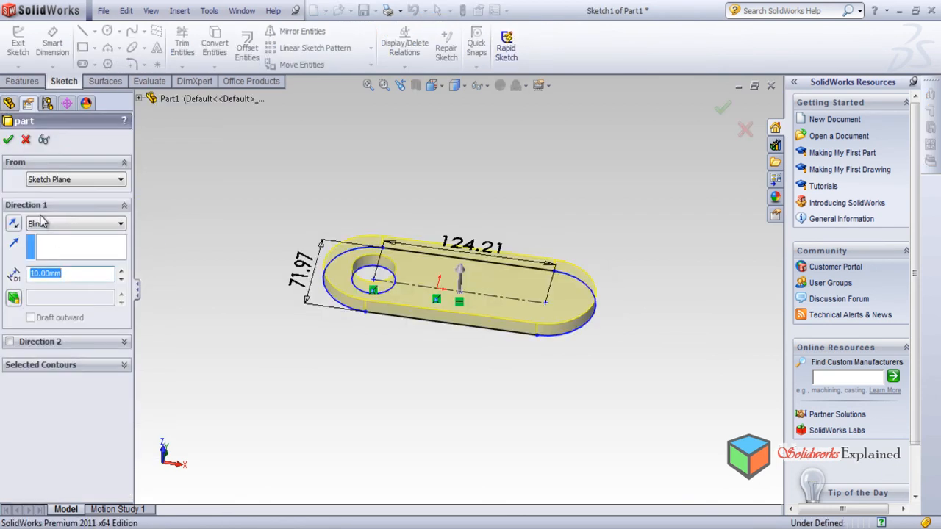
pyautogui.write('40')
pyautogui.press('Return')
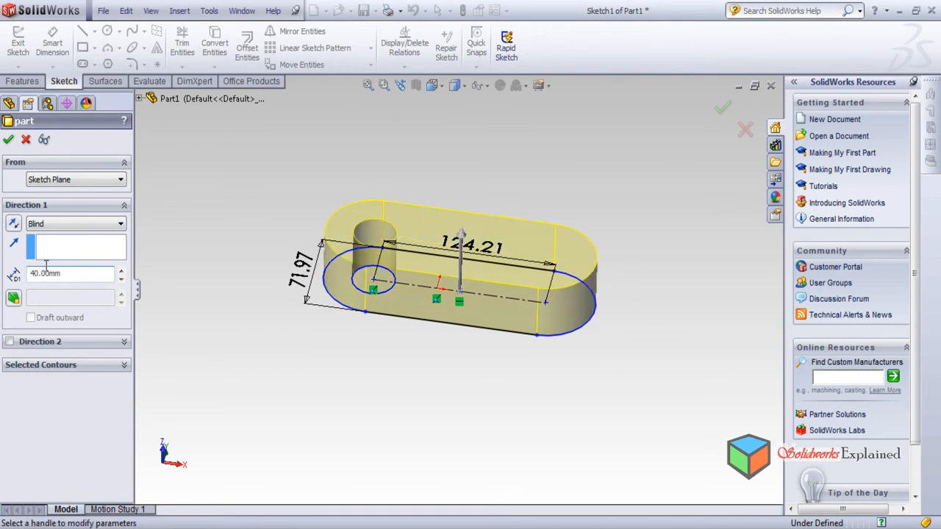
pyautogui.click(9, 140)
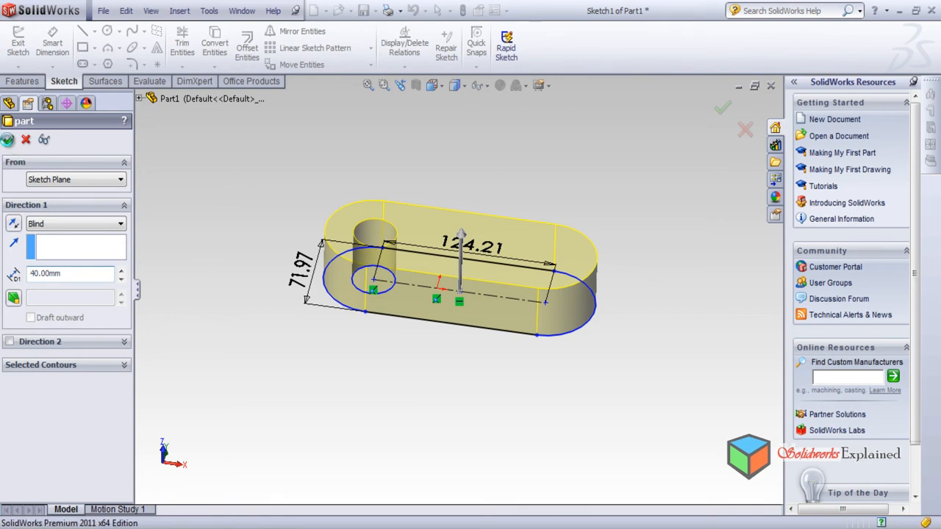
pyautogui.moveTo(360, 386); pyautogui.dragTo(419, 405, button='middle')
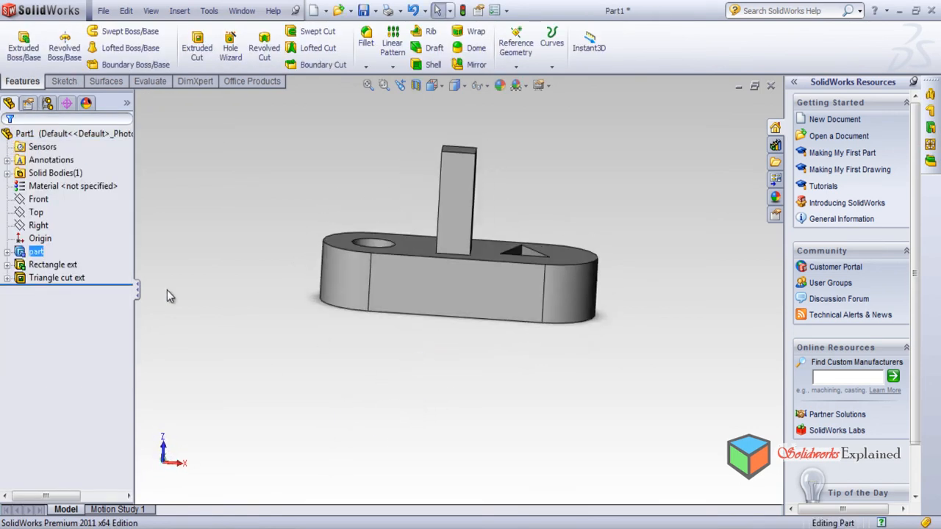
pyautogui.moveTo(581, 383); pyautogui.dragTo(578, 427, button='middle')
pyautogui.click(471, 421)
pyautogui.moveTo(470, 420); pyautogui.dragTo(473, 386, button='middle')
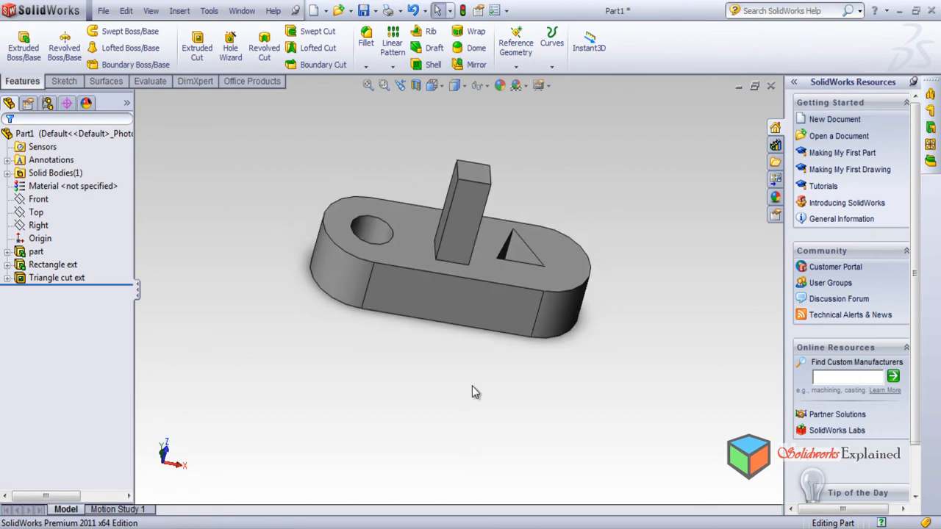
pyautogui.moveTo(458, 336); pyautogui.dragTo(371, 425, button='middle')
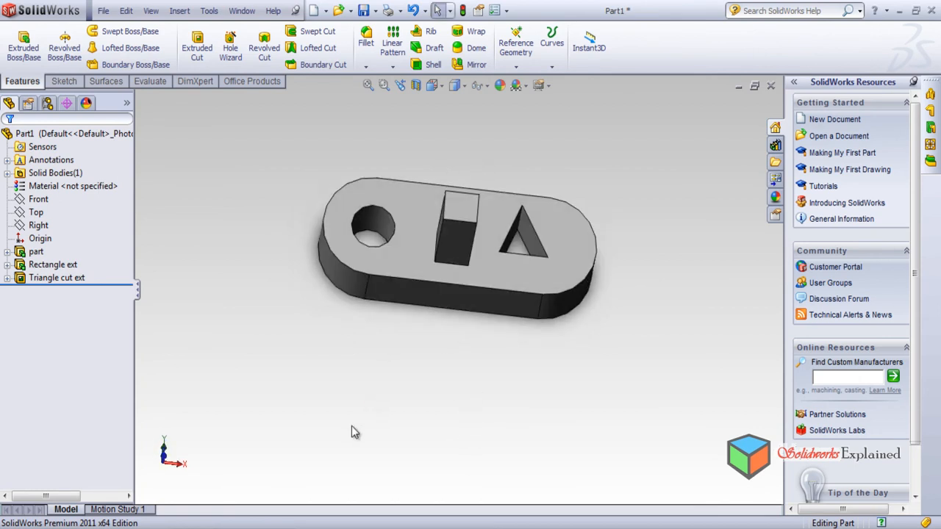
# - Insert an auto-created design table that allows model edits to update it
pyautogui.click(179, 10)
pyautogui.moveTo(210, 387)
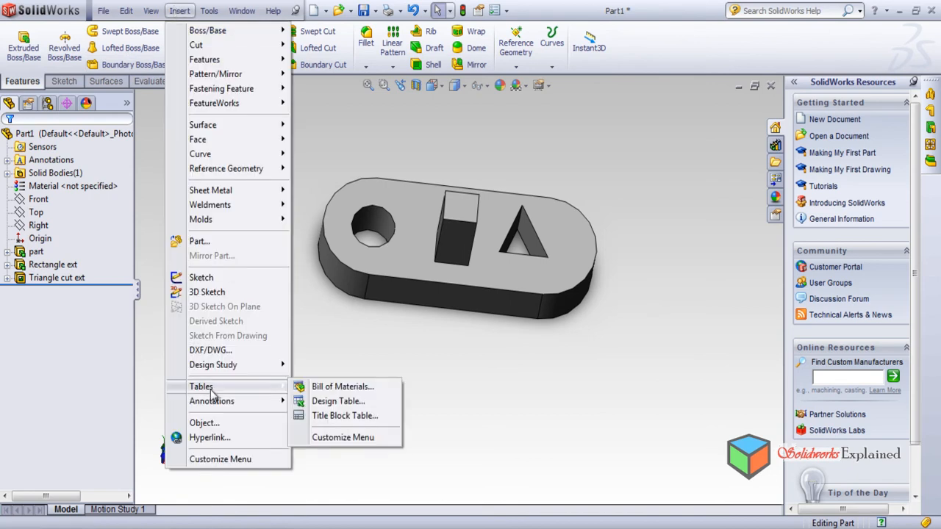
pyautogui.click(341, 403)
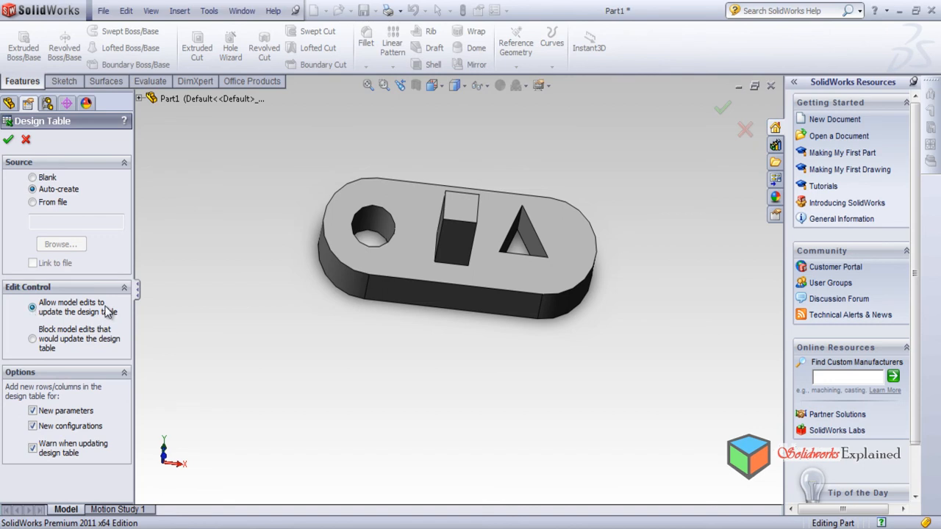
pyautogui.click(8, 140)
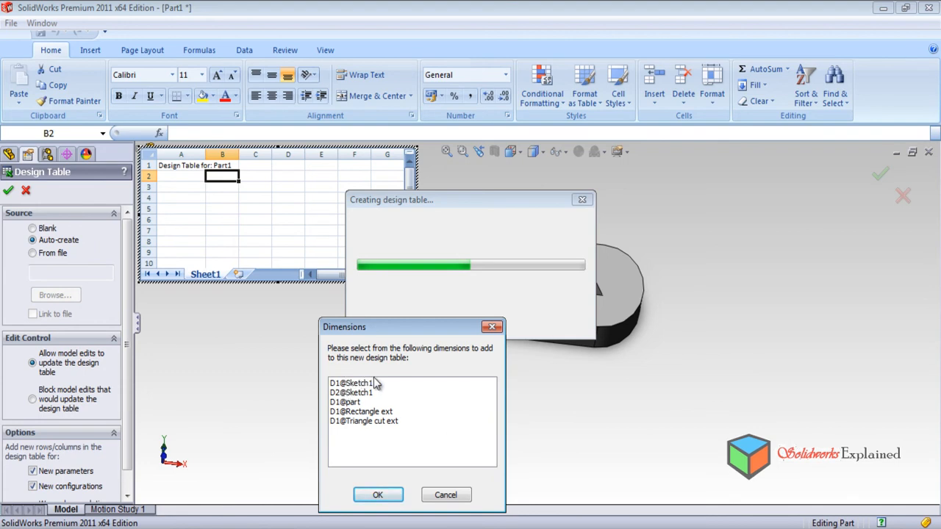
# - Add the dimensions D1@part, D1@Rectangle ext and D1@Triangle cut ext to the new design table
pyautogui.click(348, 405)
pyautogui.keyDown('ctrl'); pyautogui.click(361, 412); pyautogui.keyUp('ctrl')
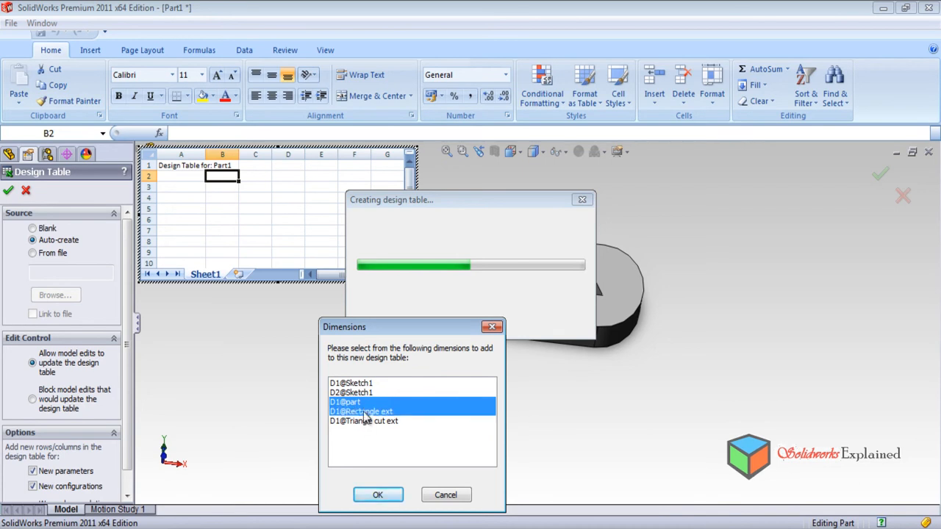
pyautogui.keyDown('ctrl'); pyautogui.click(364, 422); pyautogui.keyUp('ctrl')
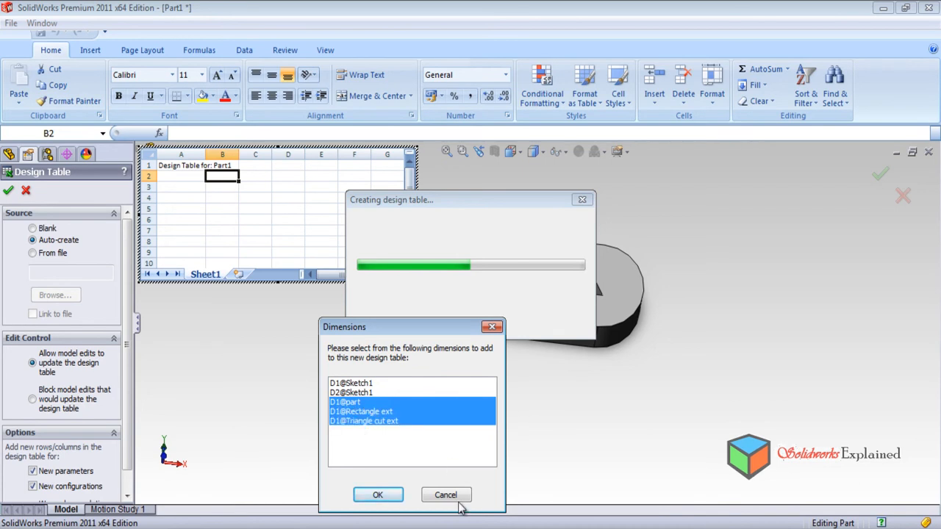
pyautogui.click(378, 496)
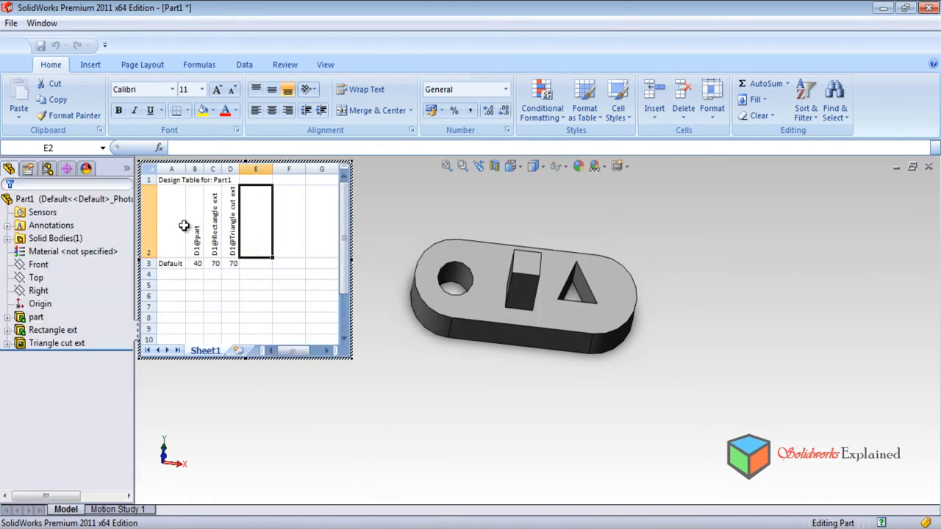
# - Enlarge the embedded design table so that it shows columns up to M and rows up to 22
pyautogui.scroll(-1, 235, 288)
pyautogui.scroll(1, 236, 287)
pyautogui.scroll(-1, 351, 356)
pyautogui.scroll(1, 351, 356)
pyautogui.moveTo(352, 357); pyautogui.dragTo(544, 488)
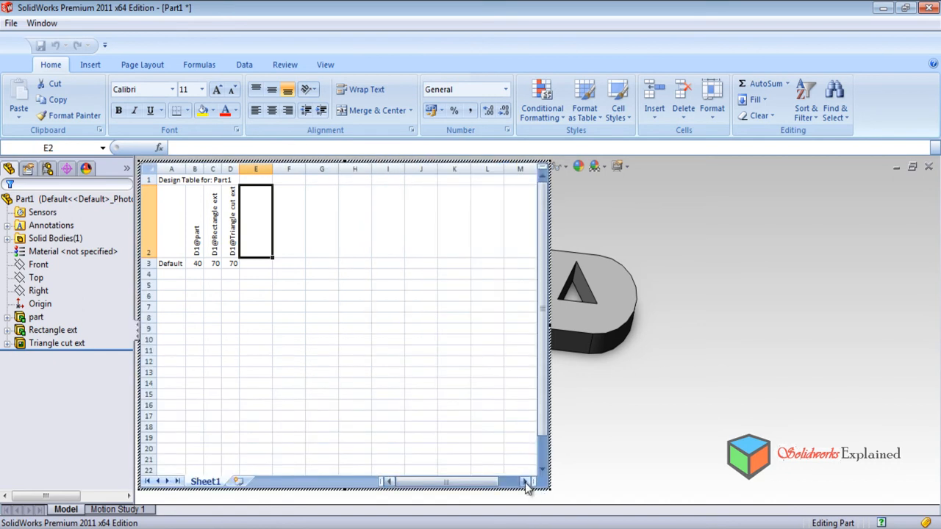
# - Examine the design table's Default row and its three dimension columns, and close the table
pyautogui.click(170, 263)
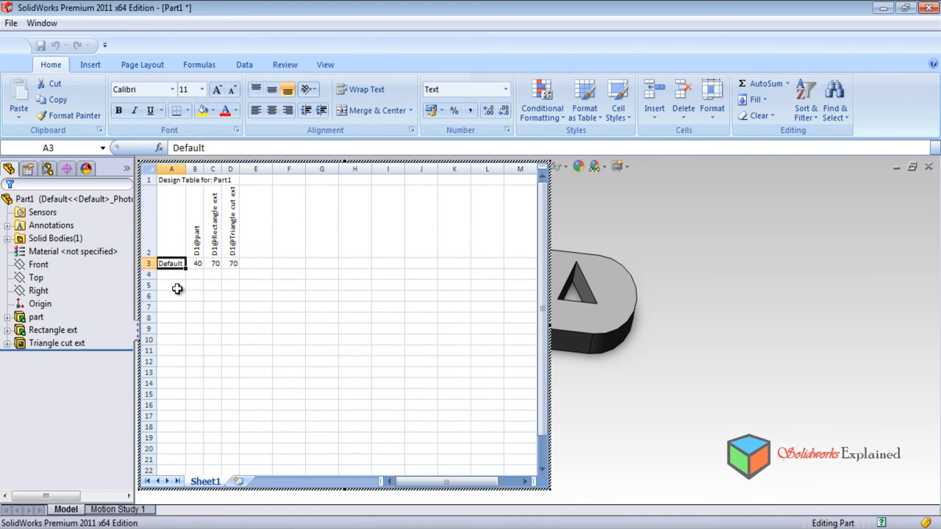
pyautogui.click(195, 234)
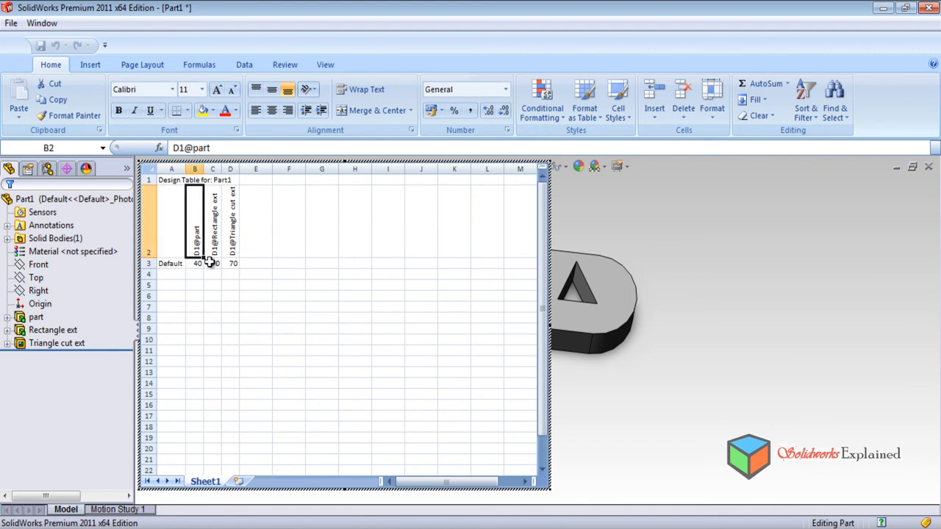
pyautogui.click(214, 247)
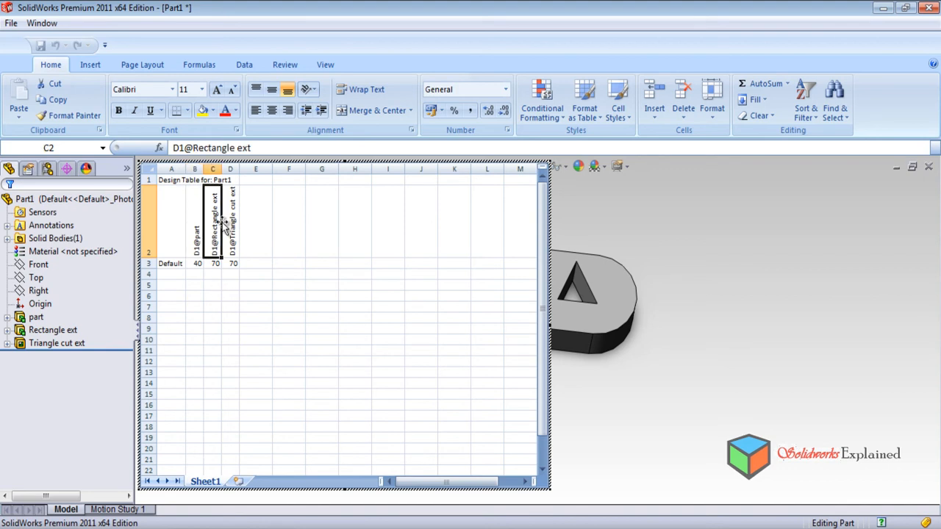
pyautogui.click(234, 224)
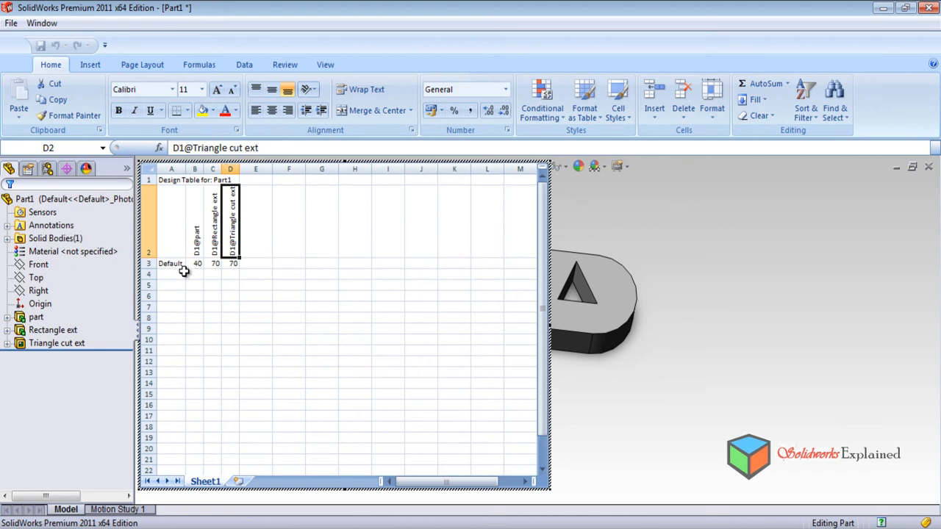
pyautogui.click(195, 239)
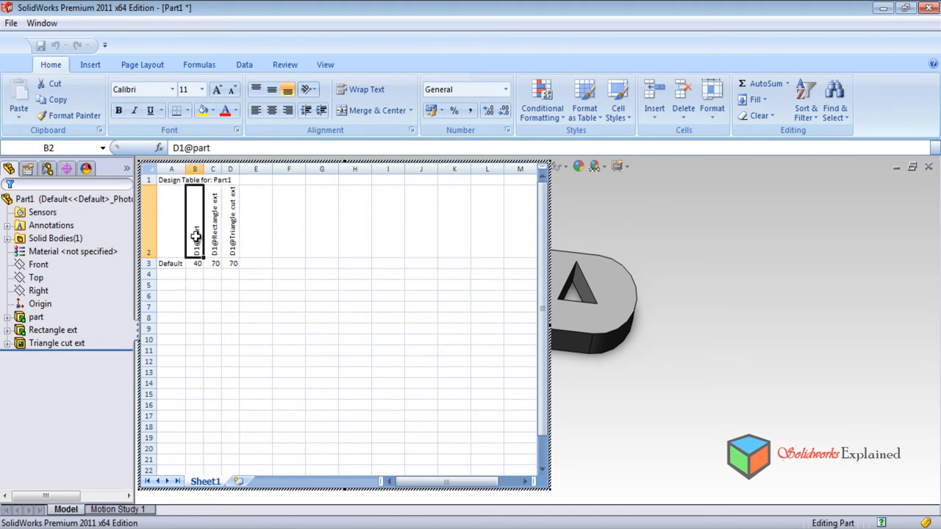
pyautogui.click(193, 263)
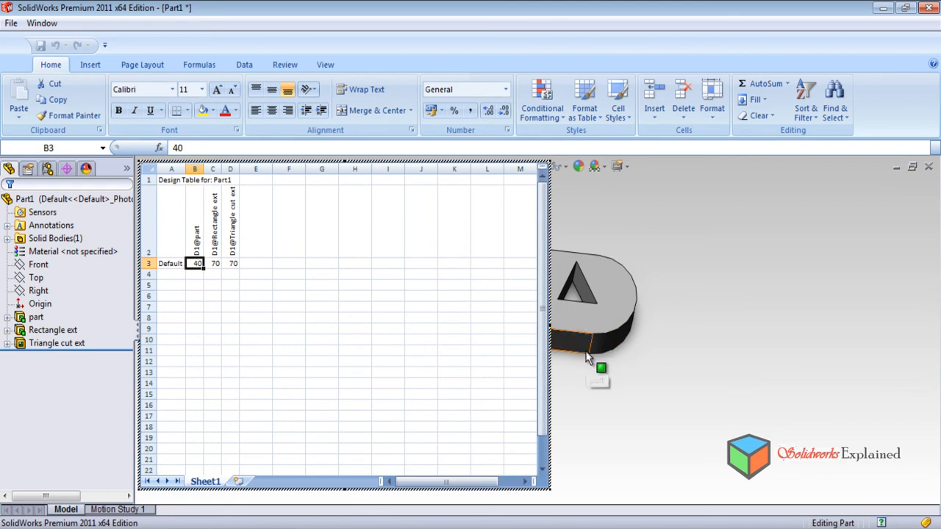
pyautogui.click(213, 264)
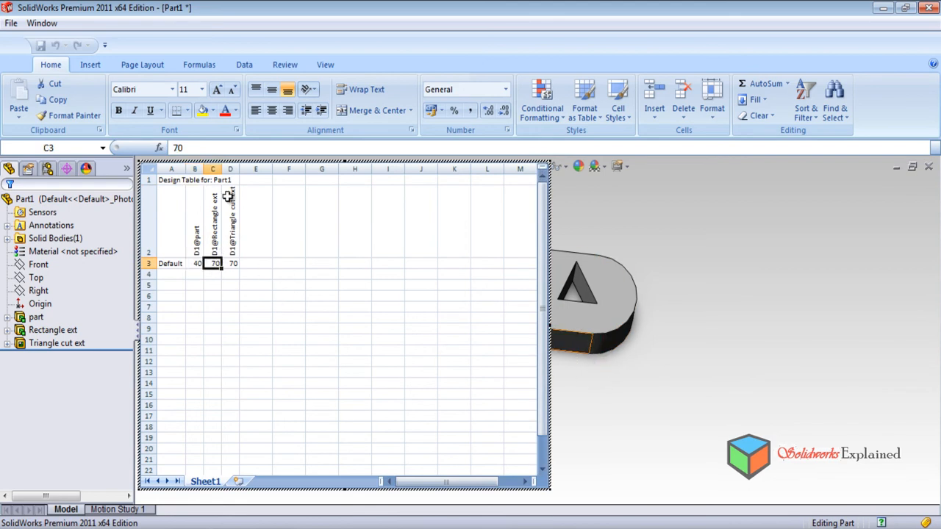
pyautogui.click(733, 398)
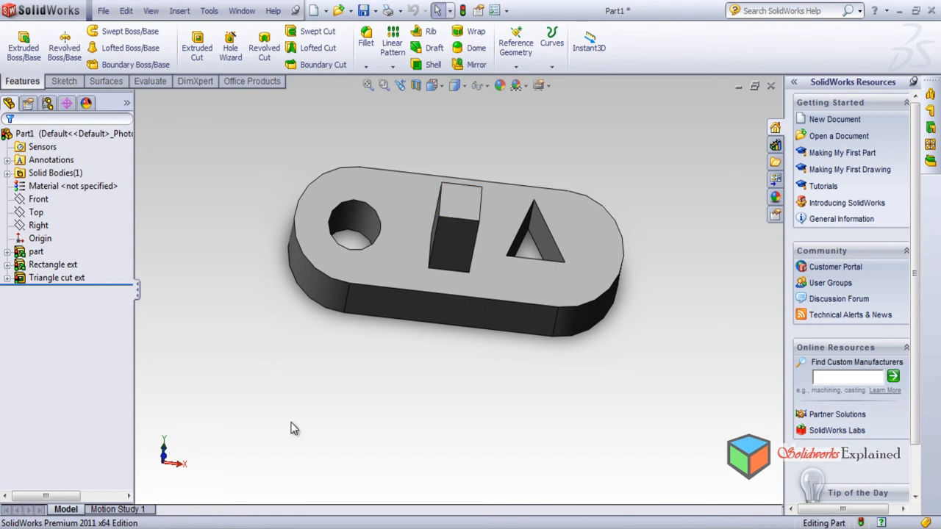
# - Reopen the part's existing design table for editing without adding any of the offered parameters
pyautogui.click(48, 104)
pyautogui.click(54, 148)
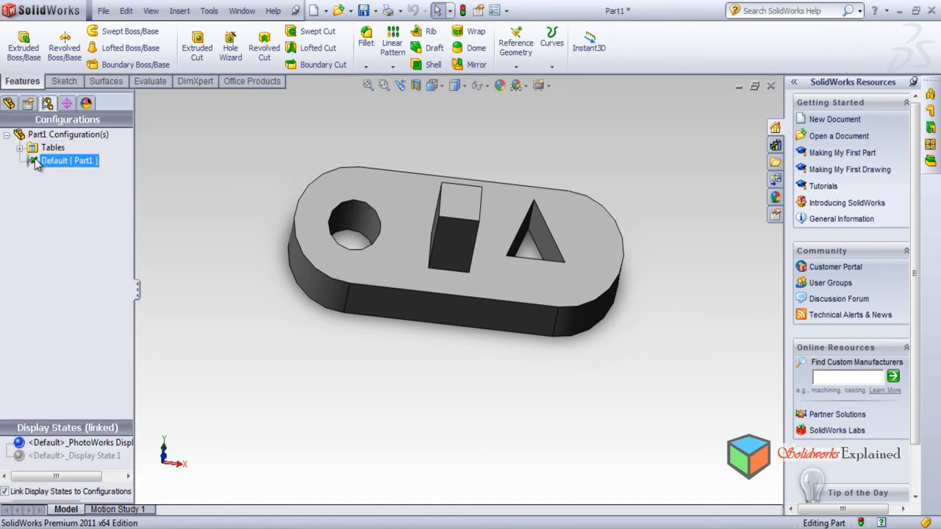
pyautogui.click(20, 147)
pyautogui.click(56, 161)
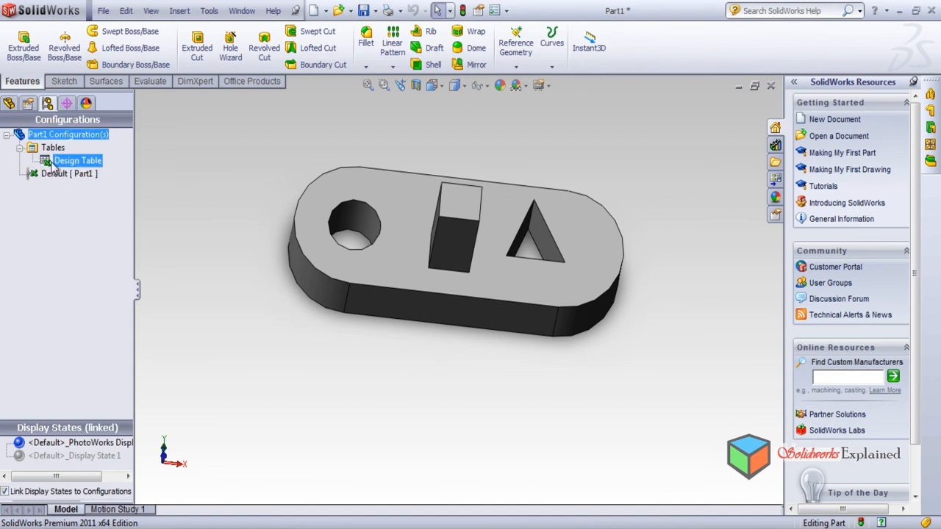
pyautogui.rightClick(92, 166)
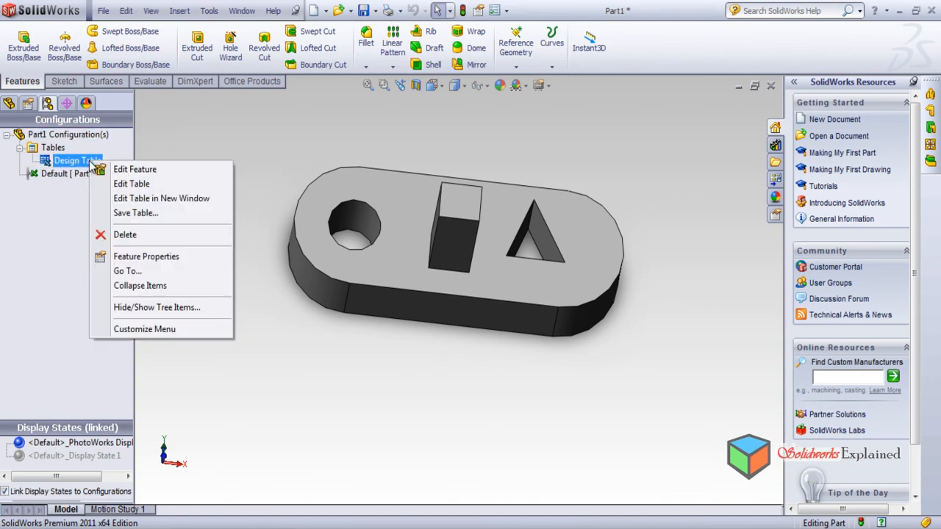
pyautogui.click(145, 184)
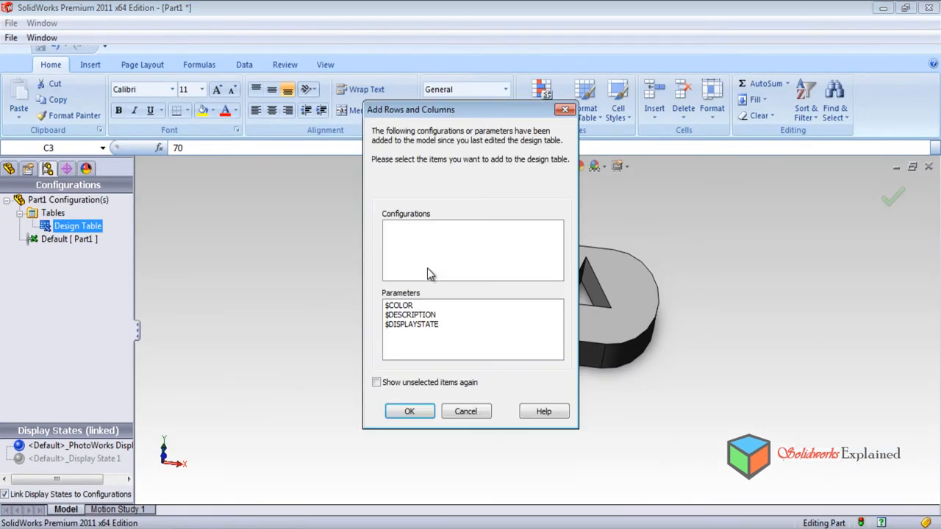
pyautogui.click(407, 413)
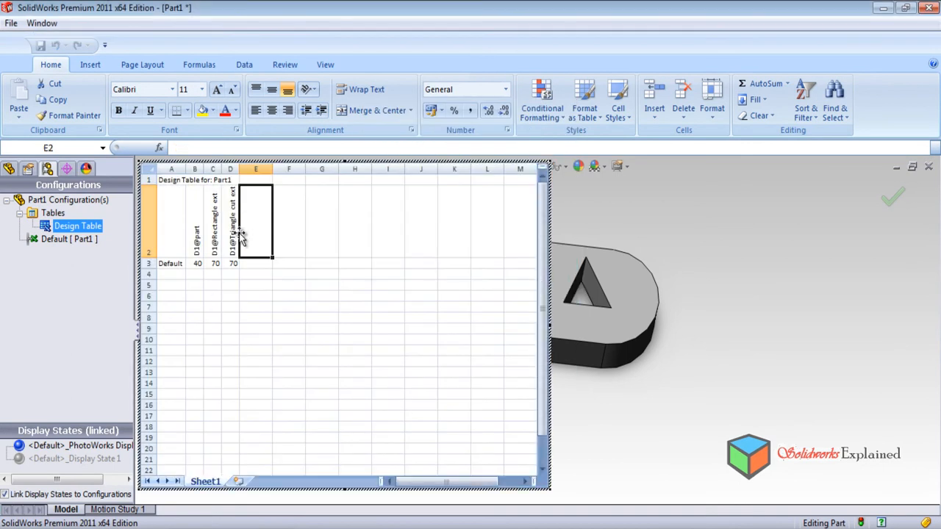
# - Add three configurations named 1, 2 and 3 in cells A4 to A6, below the Default row
pyautogui.click(169, 275)
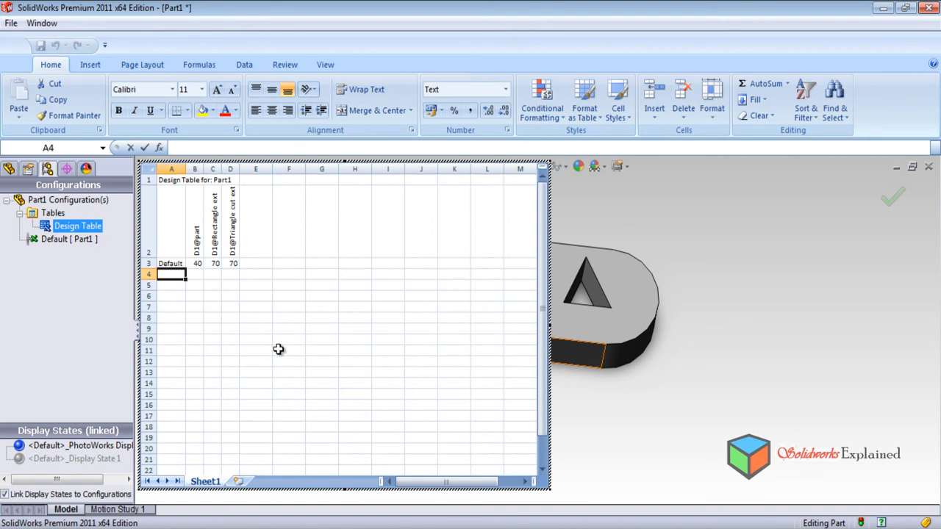
pyautogui.write('1')
pyautogui.press('Return')
pyautogui.write('2')
pyautogui.press('Return')
pyautogui.write('3')
pyautogui.press('Return')
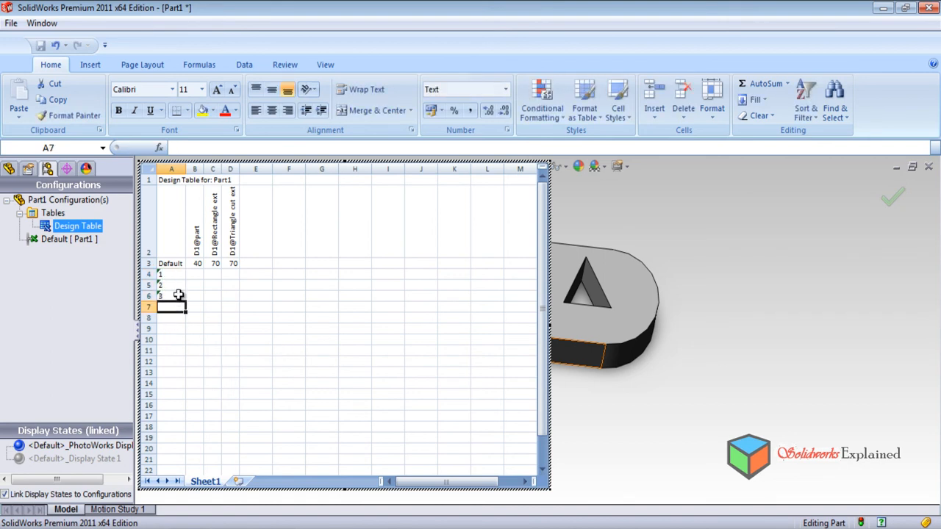
# - Set D1@part to 20, 5 and 30 for configurations 1, 2 and 3
pyautogui.click(193, 274)
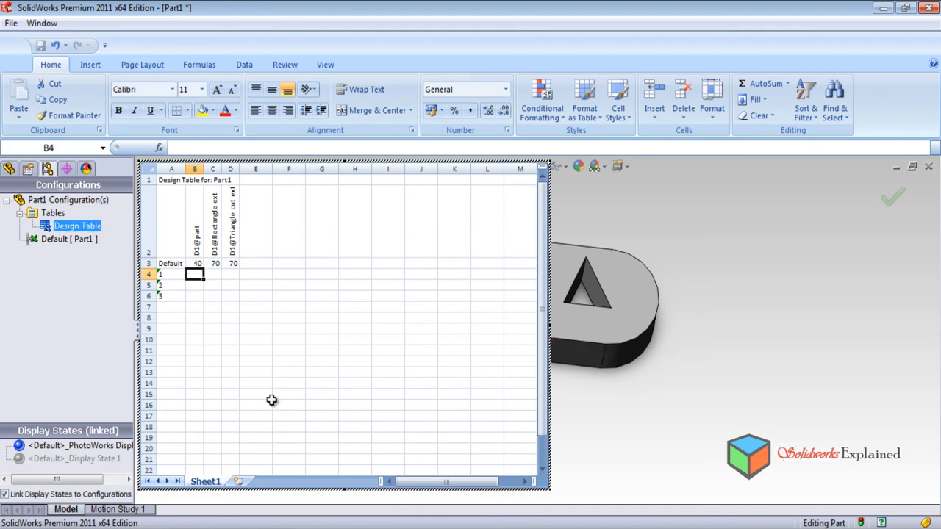
pyautogui.write('20')
pyautogui.press('Return')
pyautogui.write('5')
pyautogui.press('Return')
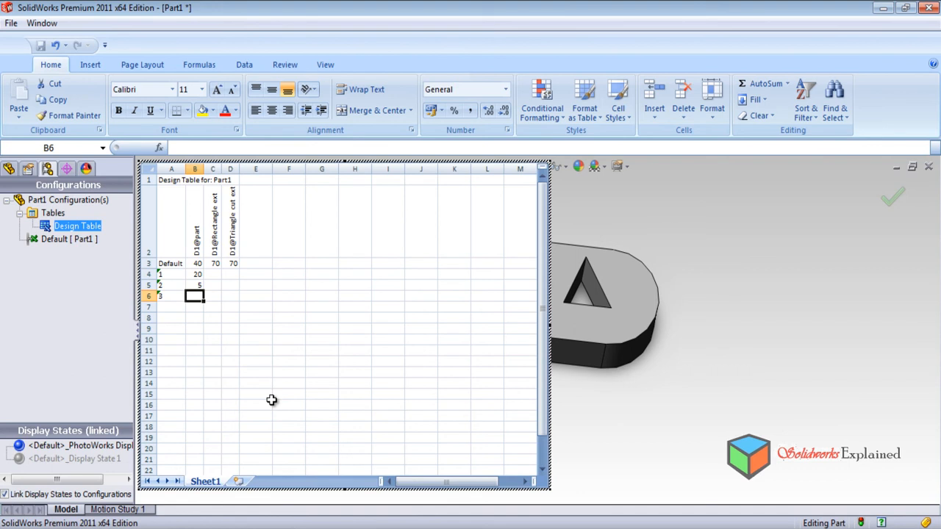
pyautogui.write('30')
pyautogui.press('Tab')
# - Set D1@Rectangle ext to 20, 50 and 10 for configurations 1, 2 and 3
pyautogui.click(210, 275)
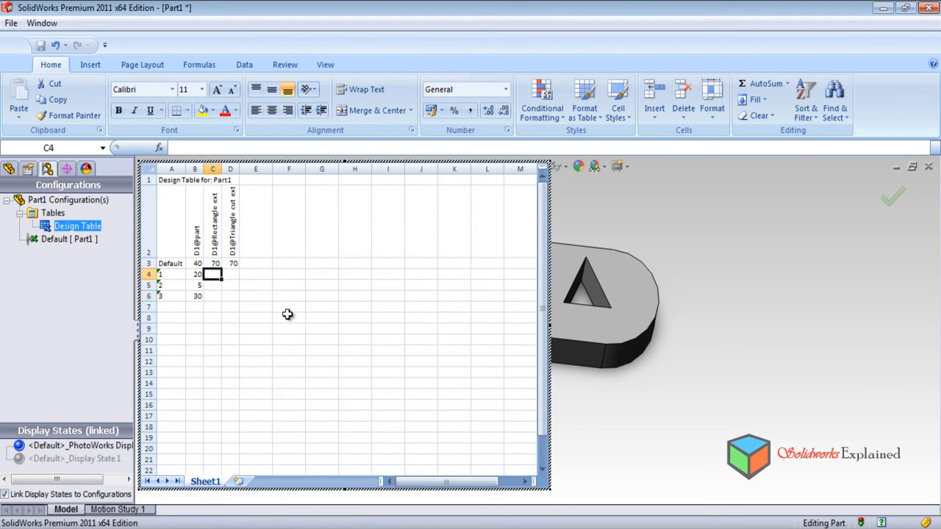
pyautogui.write('20')
pyautogui.press('Return')
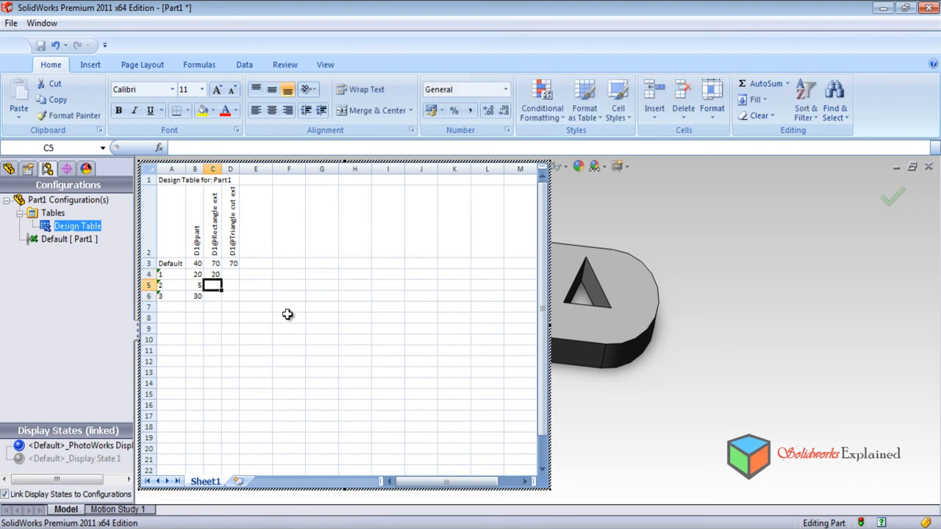
pyautogui.write('50')
pyautogui.press('Return')
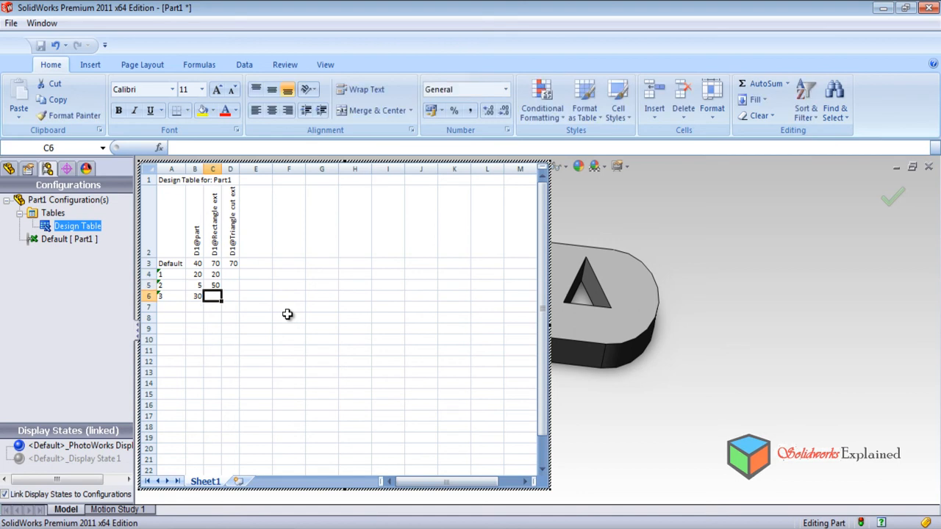
pyautogui.write('10')
pyautogui.press('Return')
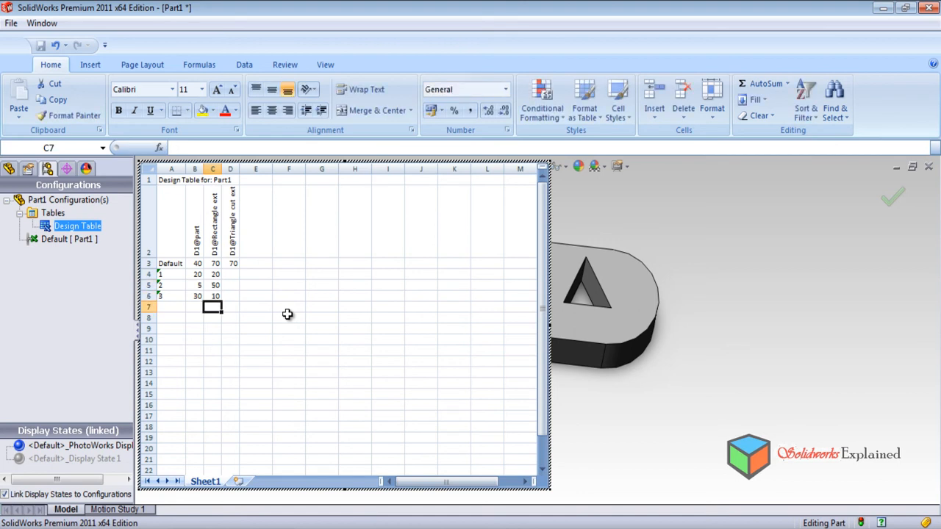
# - Set D1@Triangle cut ext to 10, 50 and 5 for configurations 1, 2 and 3
pyautogui.click(231, 275)
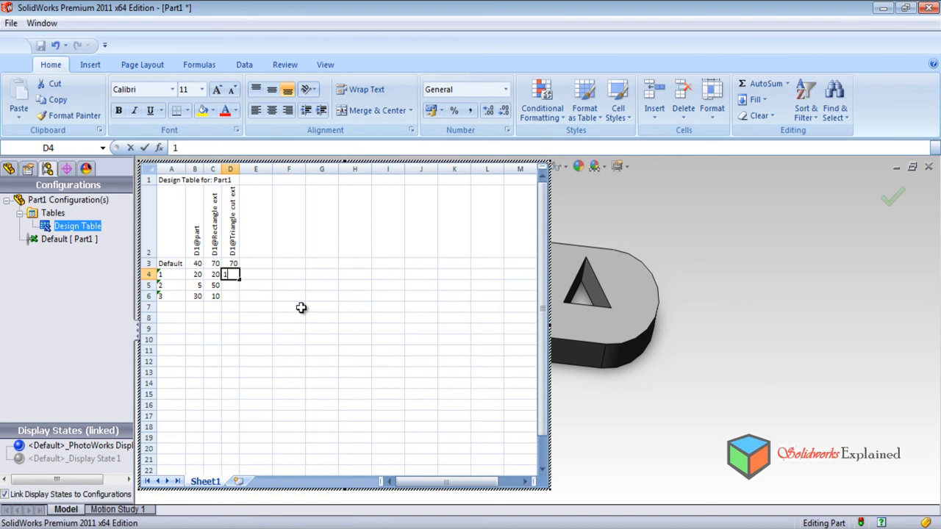
pyautogui.write('10')
pyautogui.press('Return')
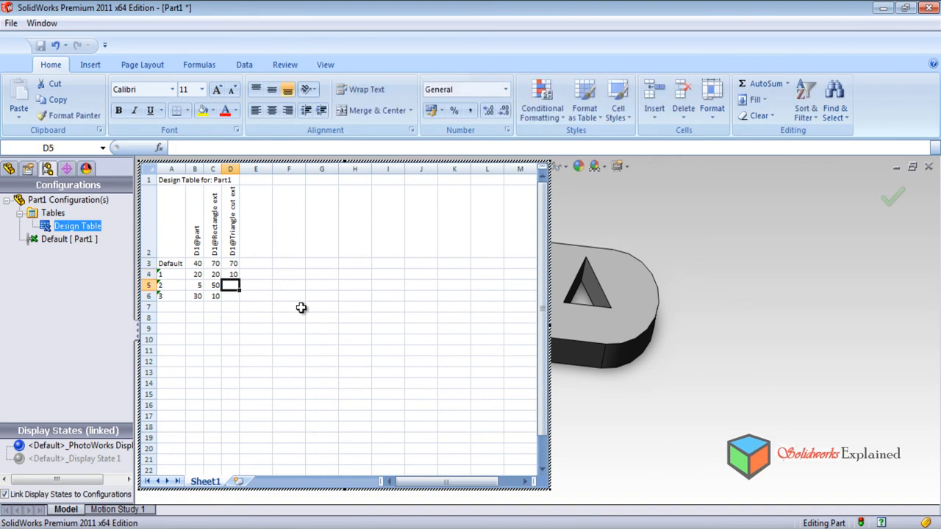
pyautogui.write('20')
pyautogui.press('Return')
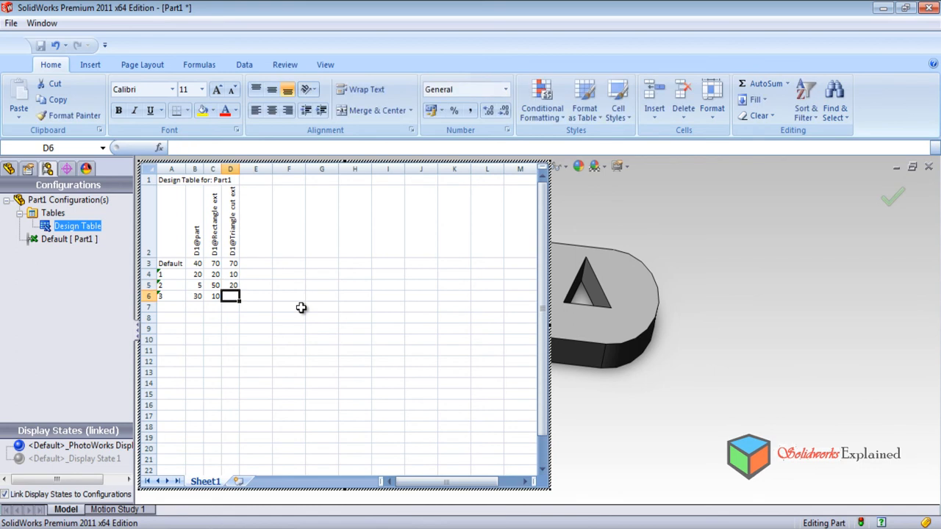
pyautogui.click(231, 287)
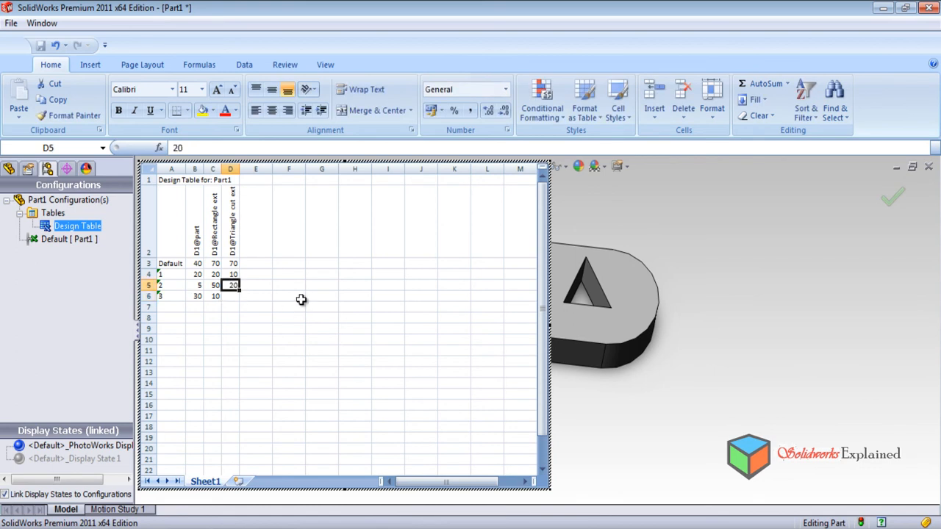
pyautogui.write('50')
pyautogui.press('Return')
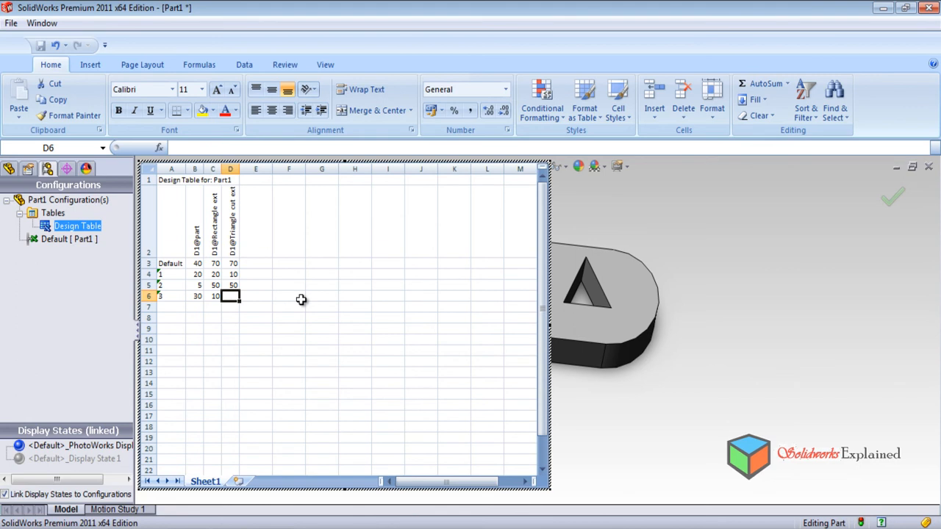
pyautogui.write('5')
pyautogui.press('Return')
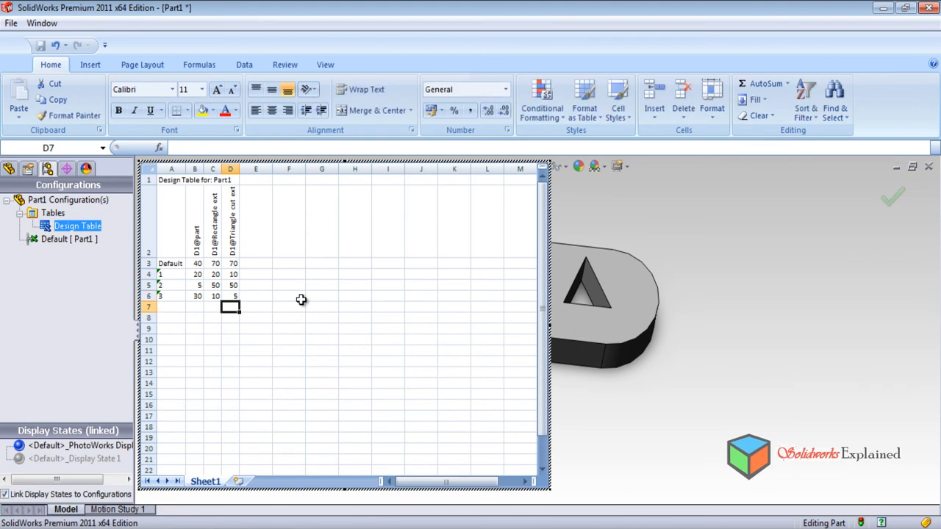
# - Close the design table to generate configurations 1, 2 and 3, and dismiss the notice
pyautogui.click(770, 282)
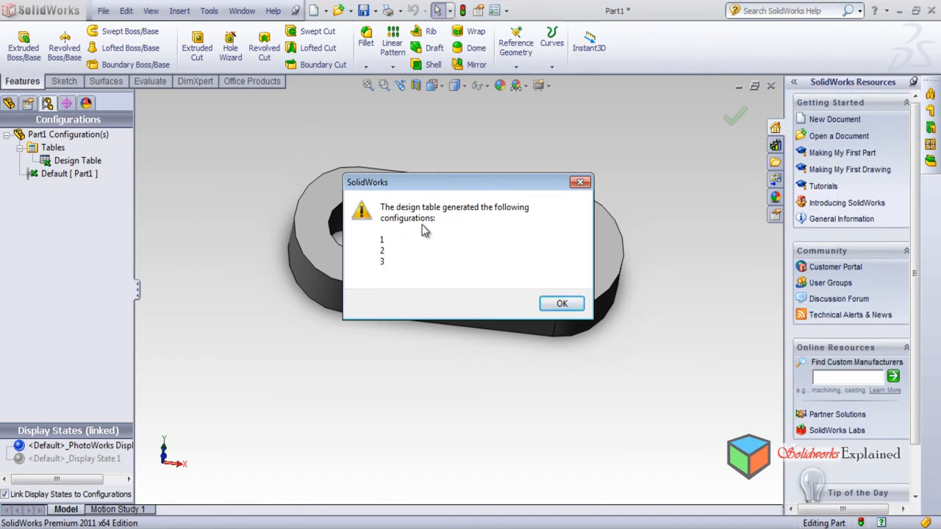
pyautogui.click(561, 304)
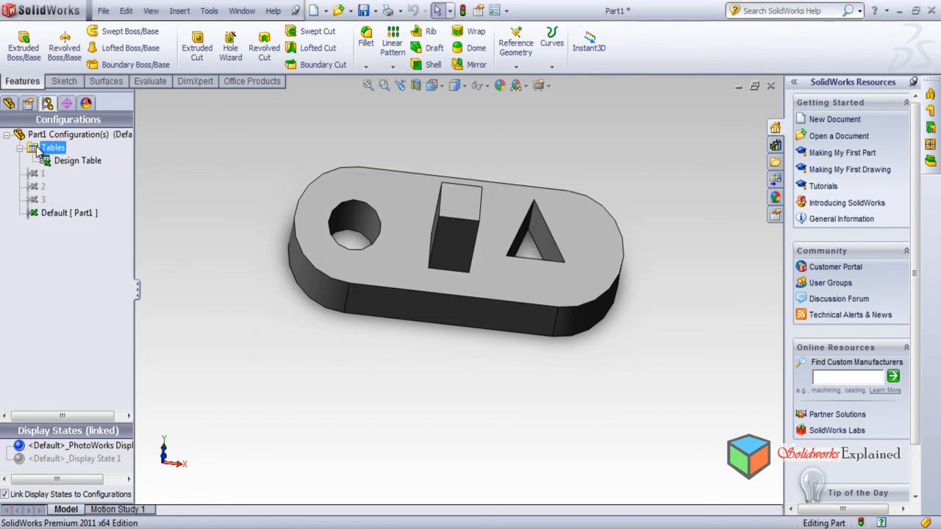
pyautogui.click(43, 174)
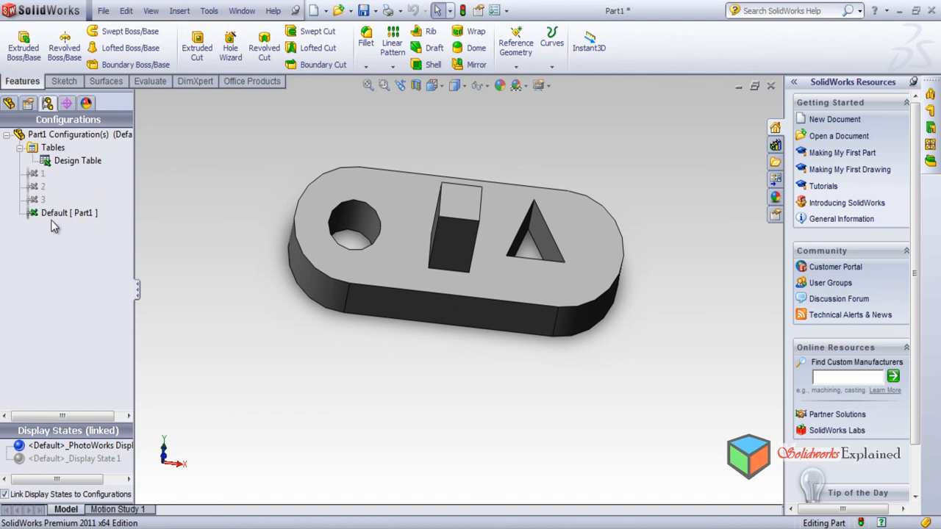
# - Activate configuration 1 and inspect its plate thickness, rectangular boss and triangular cut
pyautogui.moveTo(482, 420); pyautogui.dragTo(416, 404, button='middle')
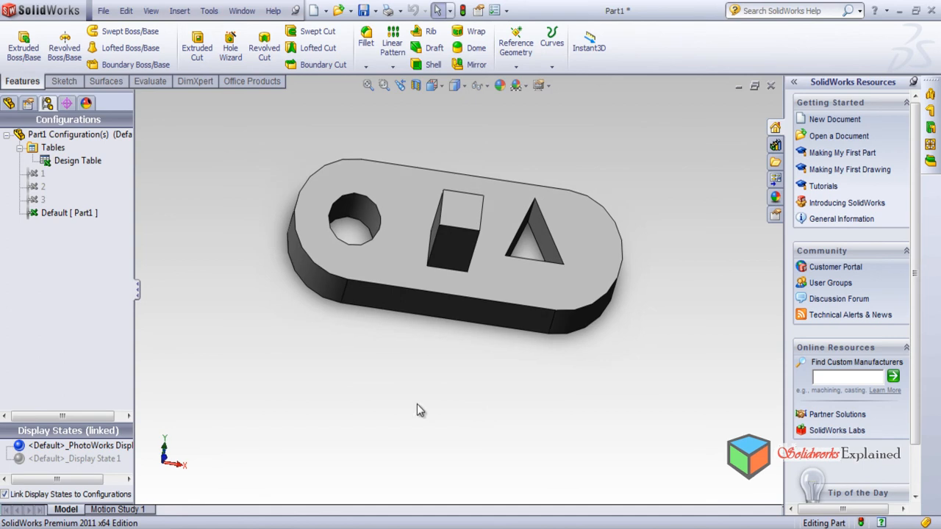
pyautogui.doubleClick(42, 173)
pyautogui.moveTo(406, 362); pyautogui.dragTo(405, 309, button='middle')
pyautogui.press('Escape')
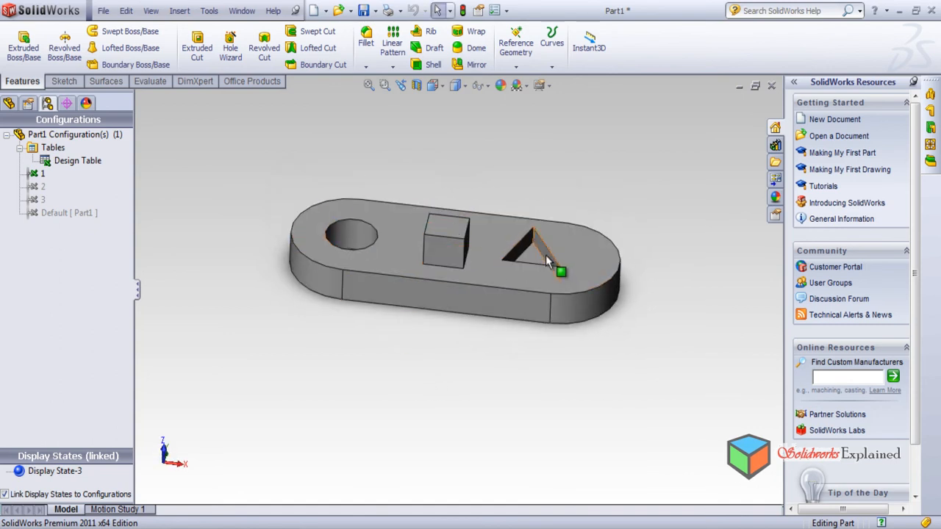
pyautogui.scroll(-5, 531, 258)
pyautogui.scroll(3, 494, 275)
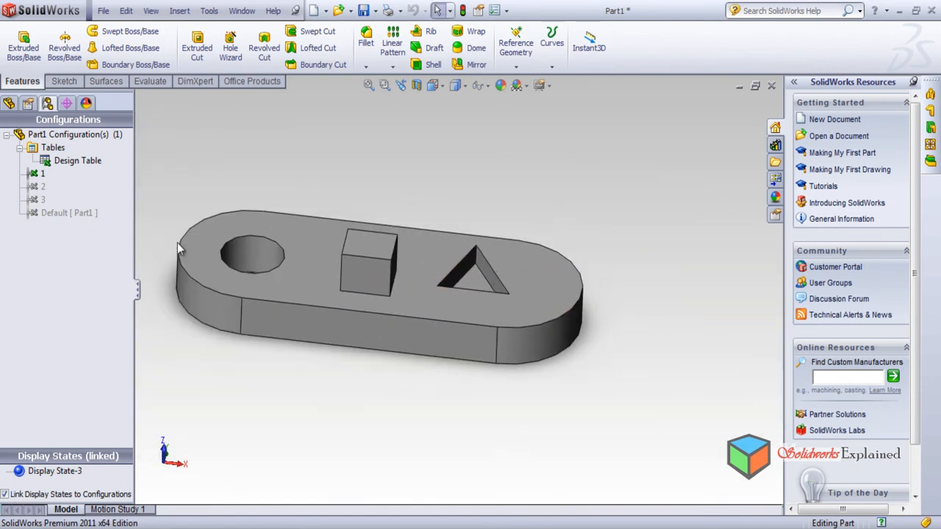
# - Activate configuration 2 and then configuration 3, inspecting the plate, boss and triangular cut in each
pyautogui.doubleClick(44, 188)
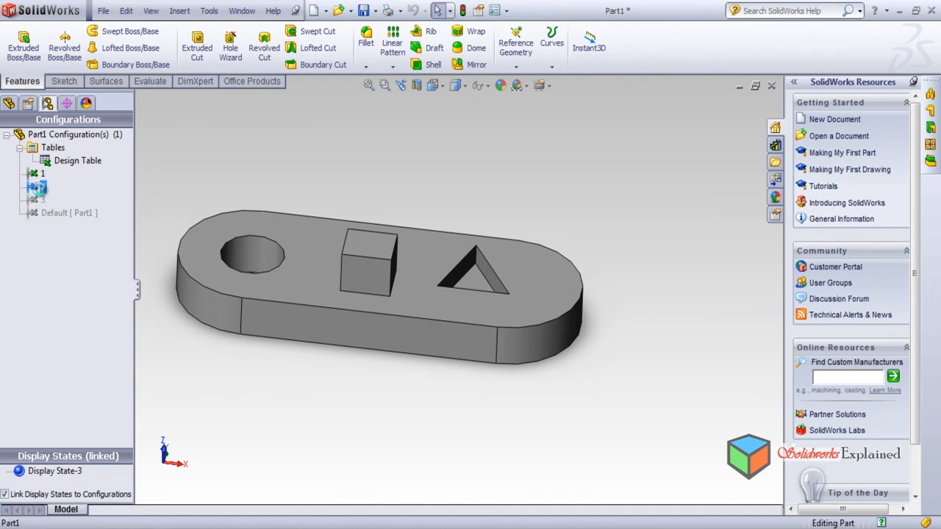
pyautogui.moveTo(274, 309); pyautogui.dragTo(318, 404, button='middle')
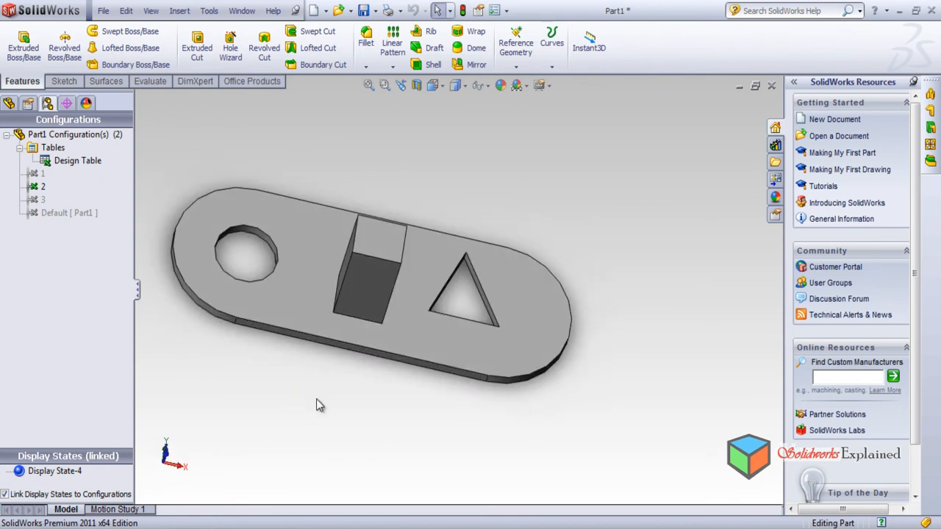
pyautogui.doubleClick(42, 200)
pyautogui.moveTo(368, 372); pyautogui.dragTo(351, 361, button='middle')
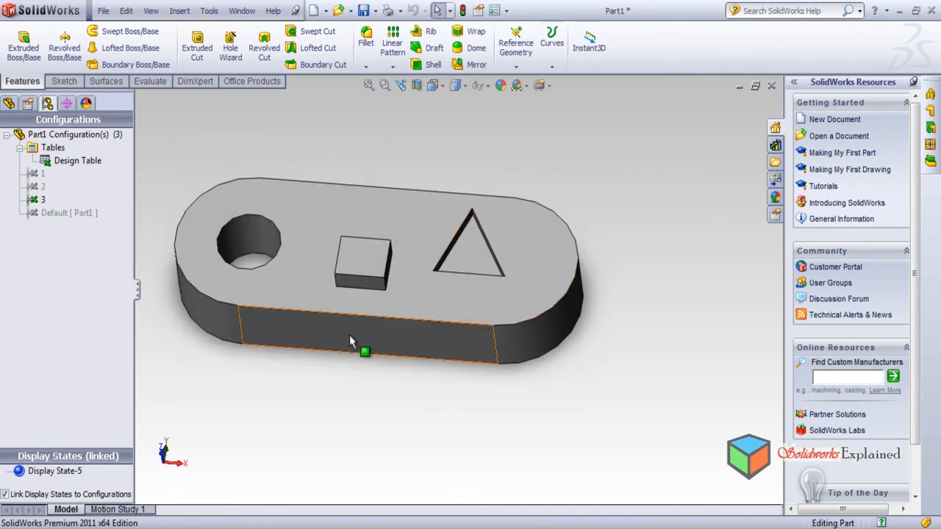
# - Reopen the design table for editing without adding the offered $PARTNUMBER parameter
pyautogui.click(73, 161)
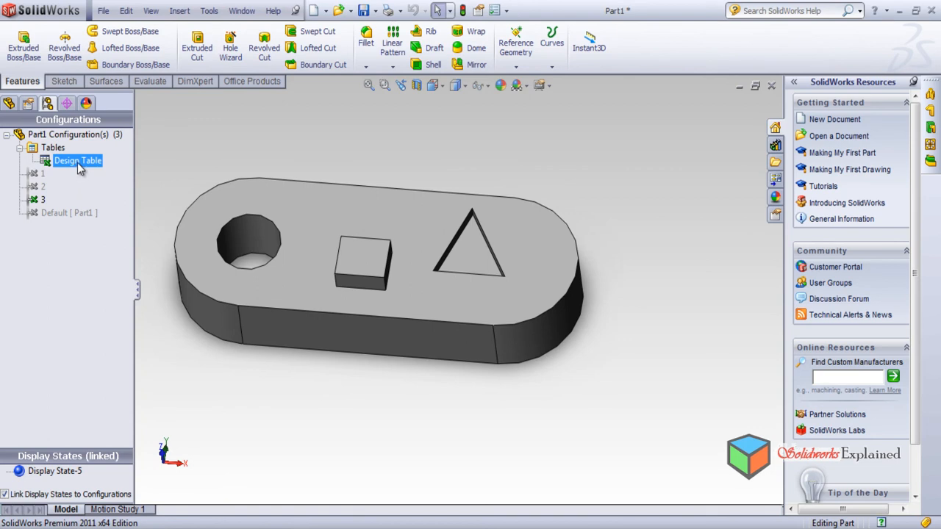
pyautogui.rightClick(77, 162)
pyautogui.click(140, 192)
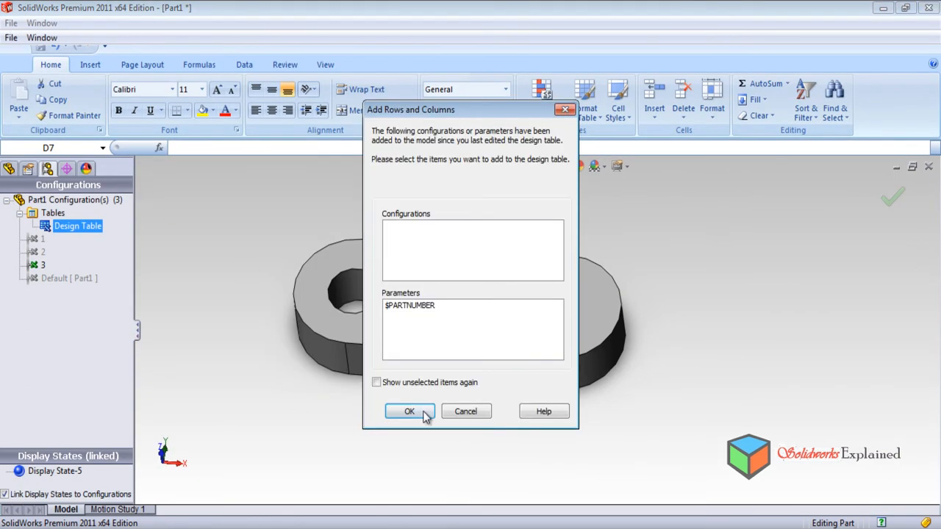
pyautogui.click(410, 411)
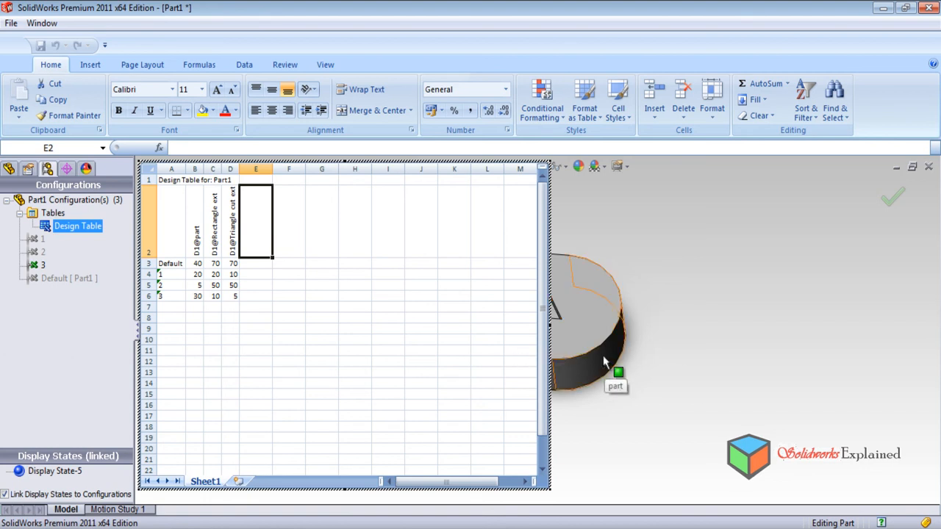
# - Examine the three dimension values in the Default row and the row of configuration 1
pyautogui.click(195, 264)
pyautogui.press('Right')
pyautogui.press('Right')
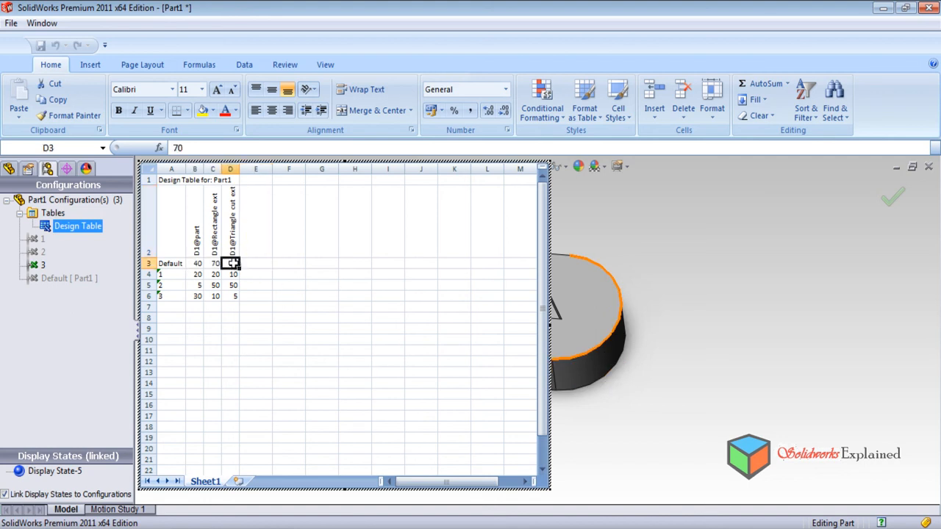
pyautogui.click(191, 275)
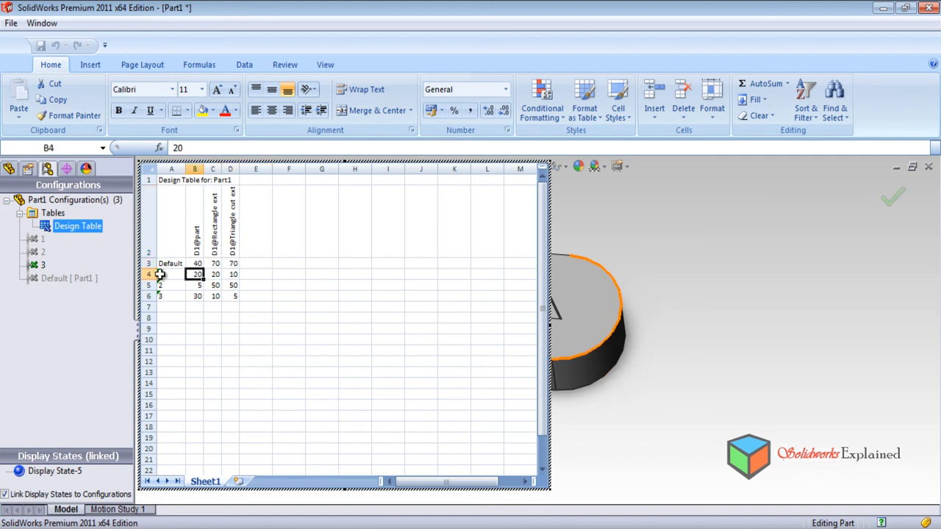
pyautogui.click(162, 275)
pyautogui.click(314, 285)
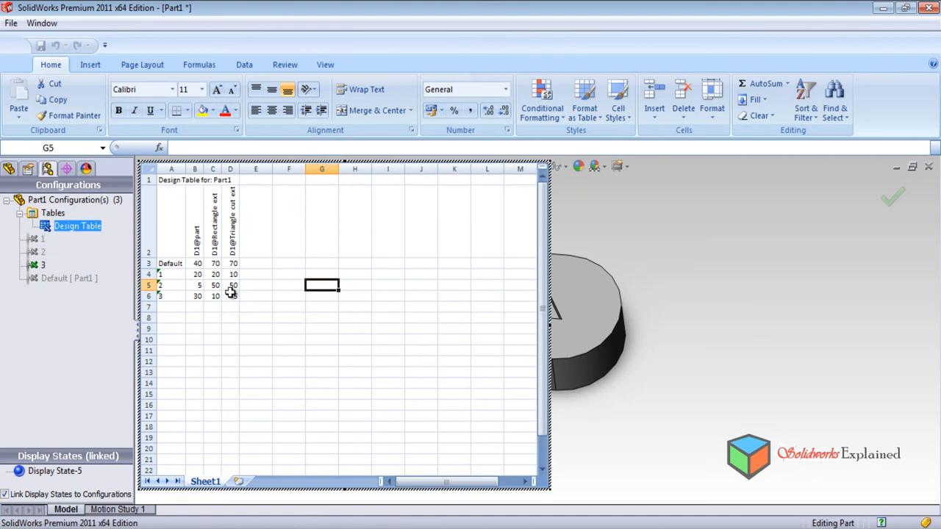
pyautogui.click(170, 274)
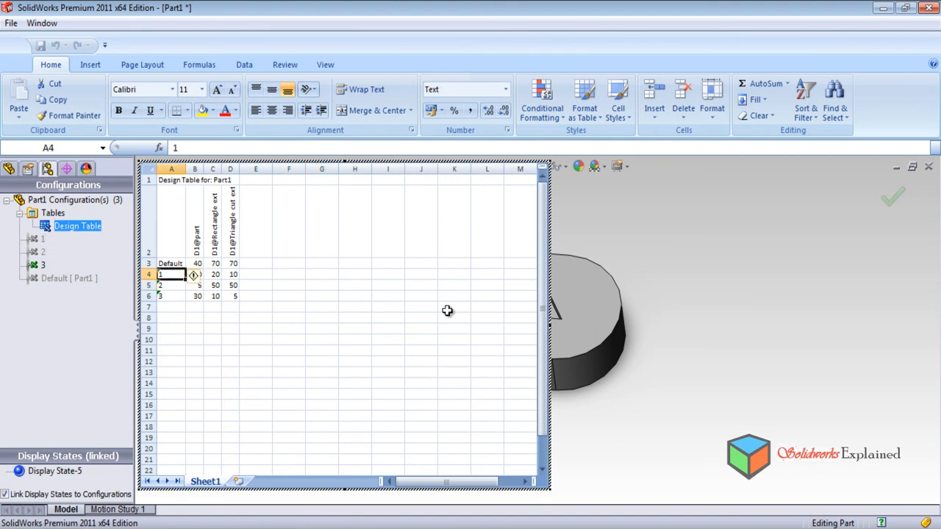
# - Close the design table and make configuration 1 the active configuration
pyautogui.click(765, 366)
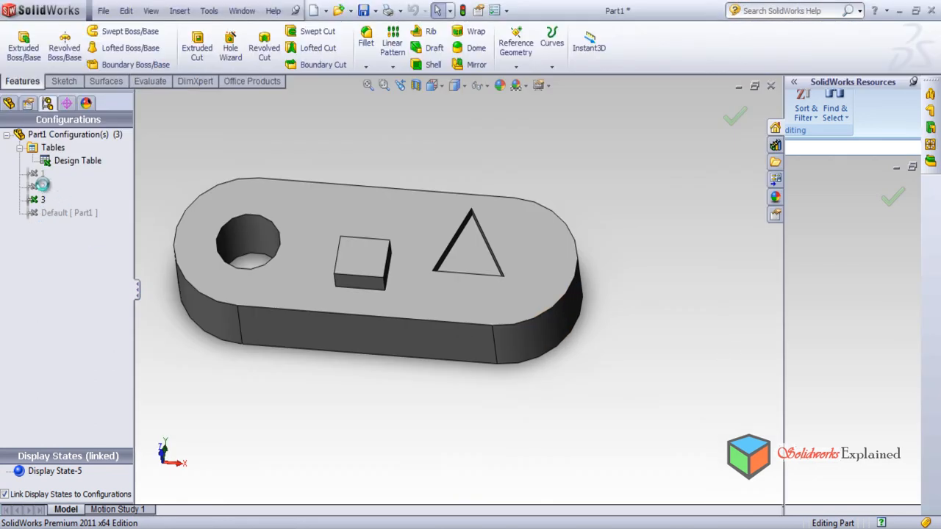
pyautogui.doubleClick(44, 177)
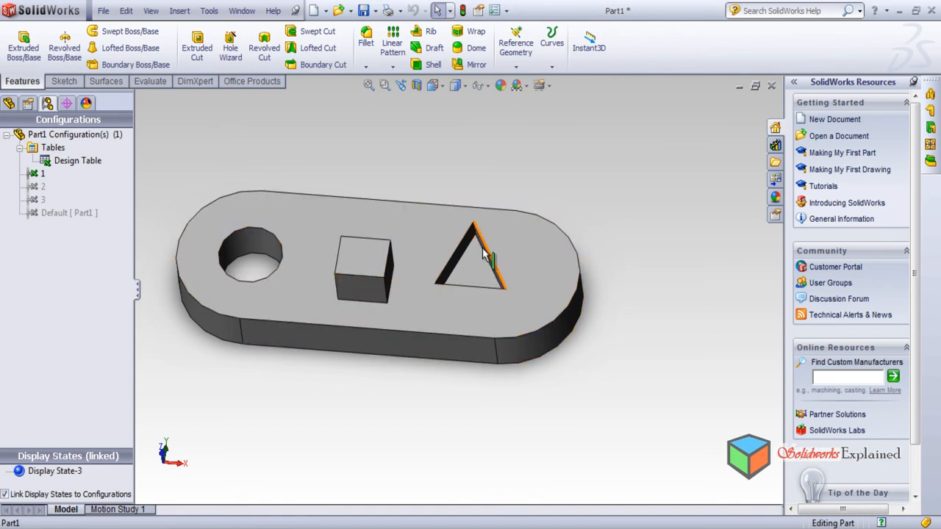
# - Reopen the part's design table for editing with configuration 1 active
pyautogui.click(81, 163)
pyautogui.rightClick(79, 163)
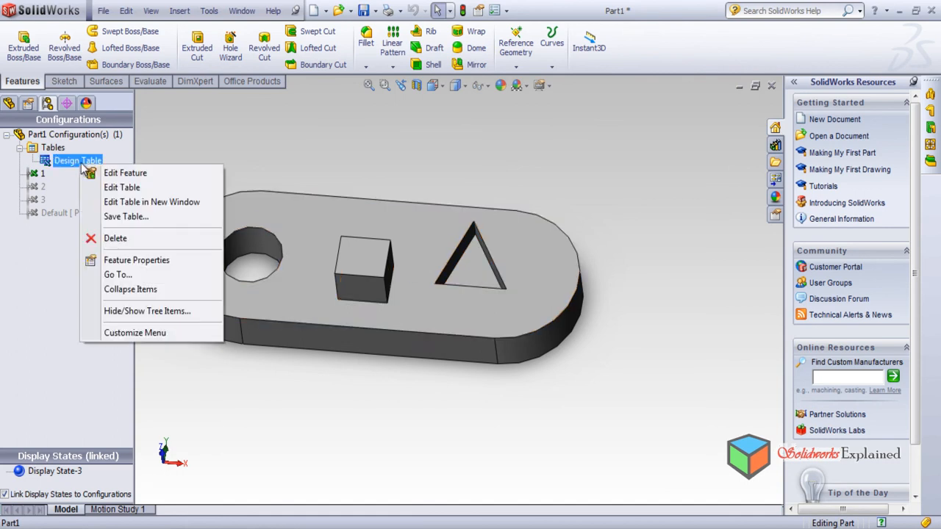
pyautogui.click(146, 188)
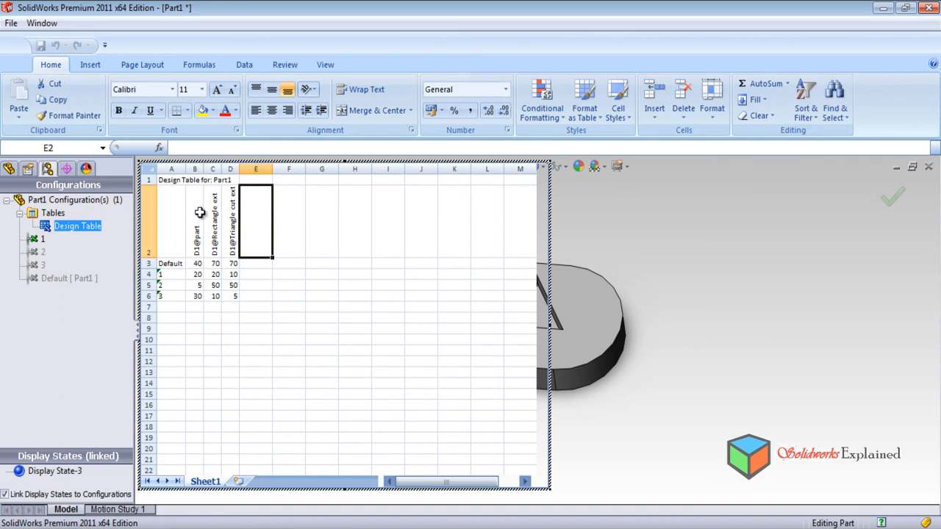
# - Examine the table's Default row values, the empty rows below configuration 3 and the unused columns beside the dimensions
pyautogui.click(327, 242)
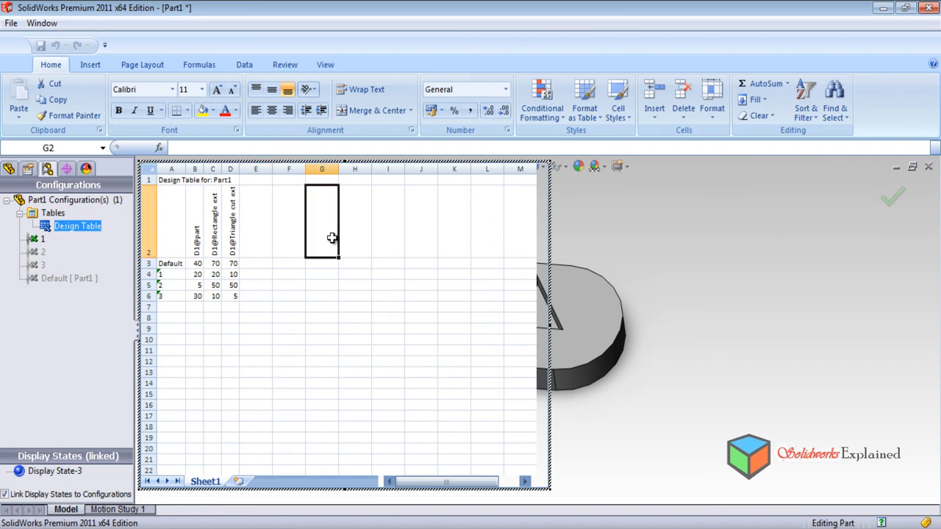
pyautogui.moveTo(319, 203); pyautogui.dragTo(431, 297)
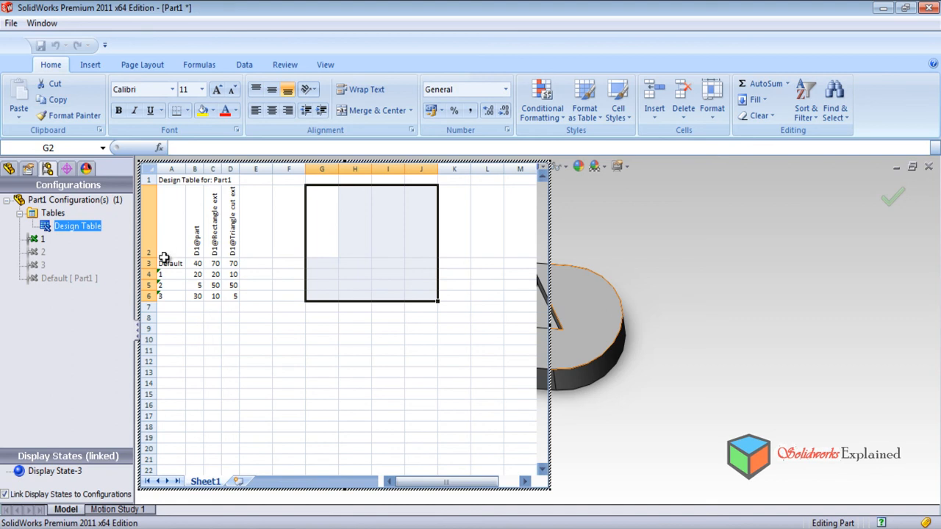
pyautogui.moveTo(195, 263); pyautogui.dragTo(232, 260)
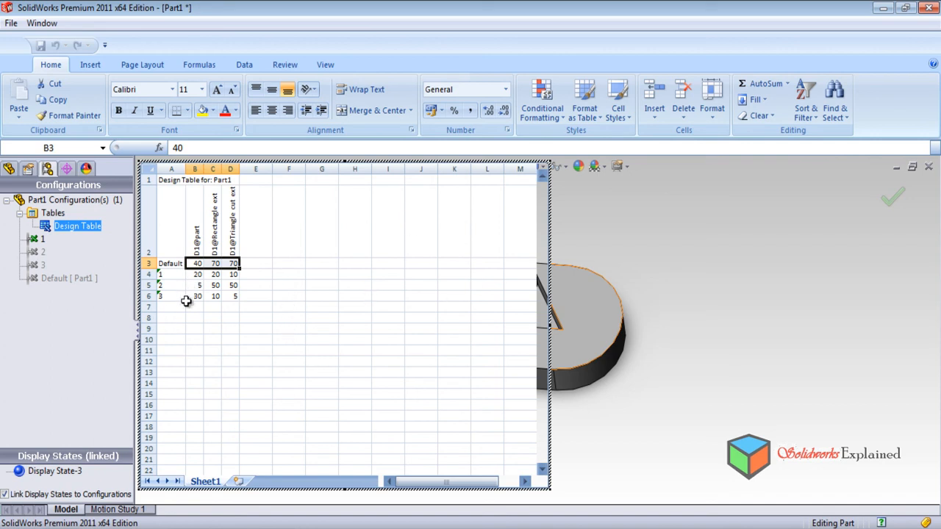
pyautogui.moveTo(175, 306); pyautogui.dragTo(236, 437)
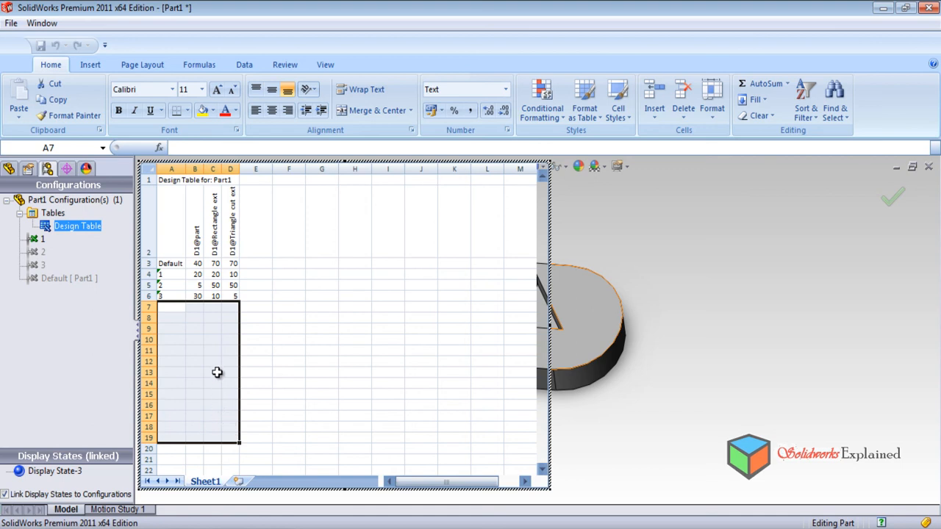
pyautogui.click(280, 372)
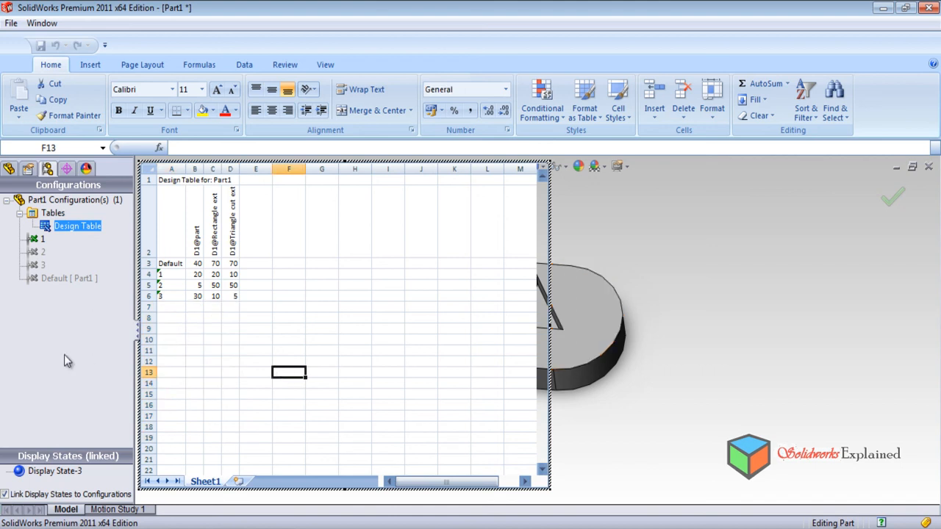
# - Close the design table and inspect the plate's circular hole edge and the part's feature list
pyautogui.click(766, 398)
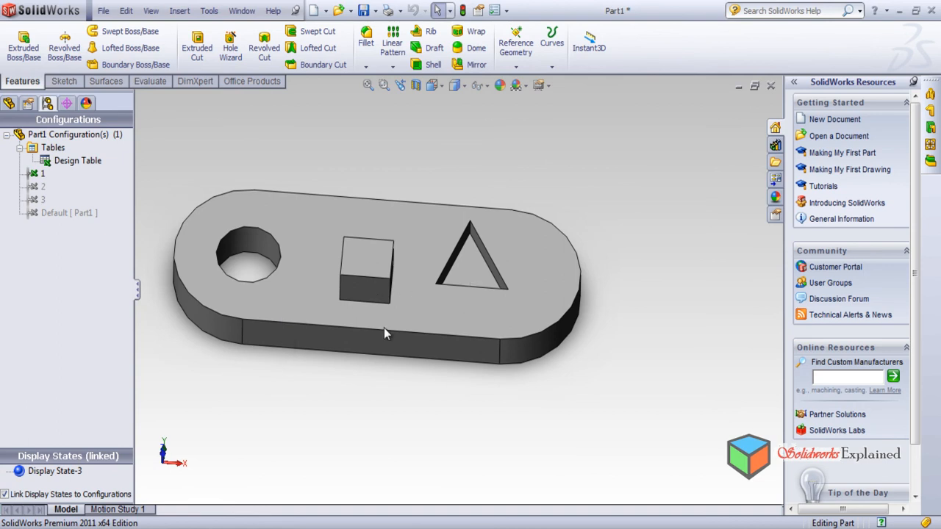
pyautogui.click(255, 282)
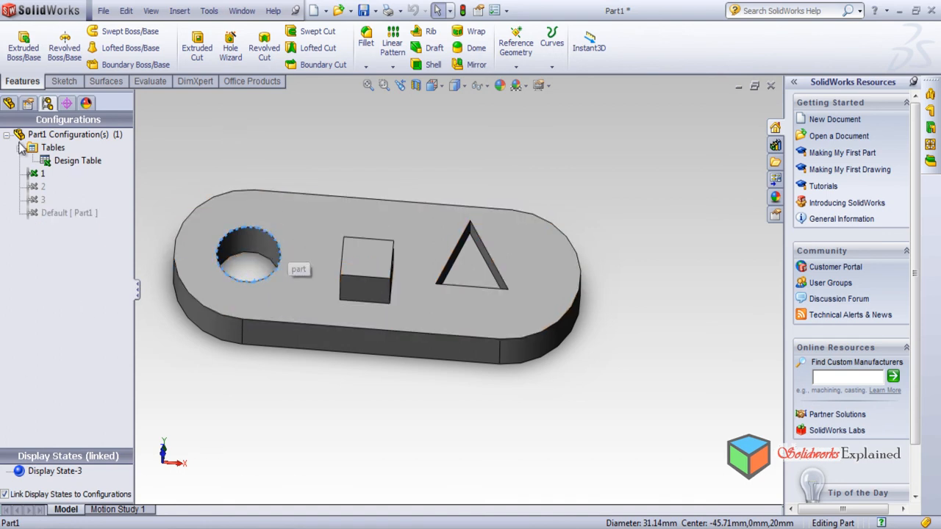
pyautogui.click(7, 103)
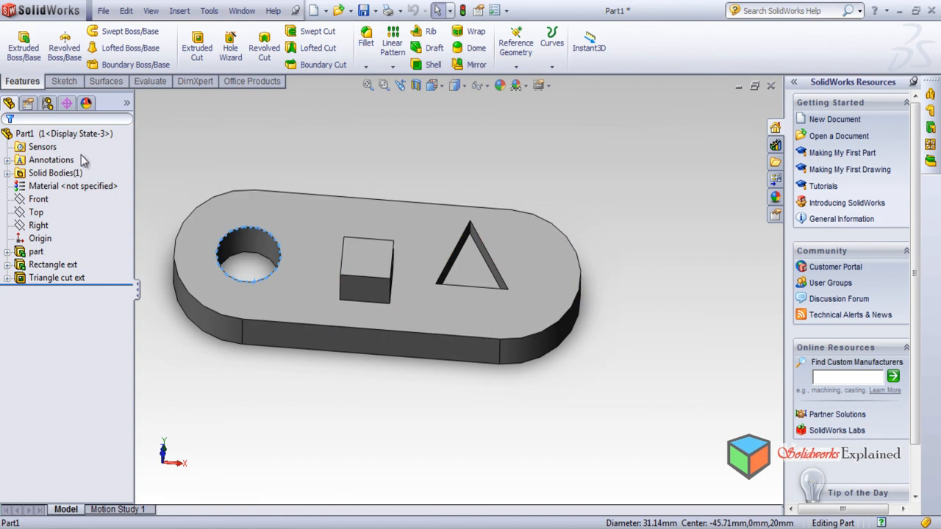
pyautogui.click(47, 104)
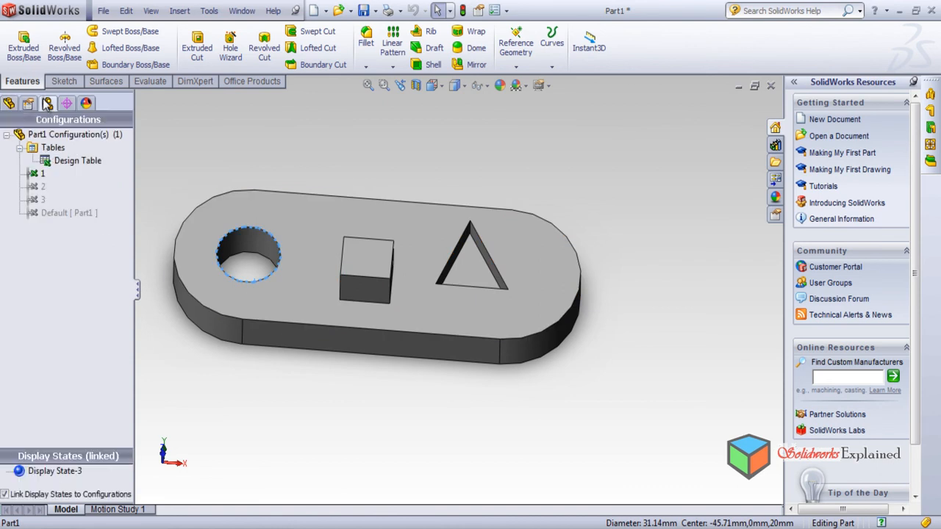
# - Delete the part's existing design table while keeping its configurations
pyautogui.click(45, 184)
pyautogui.rightClick(66, 165)
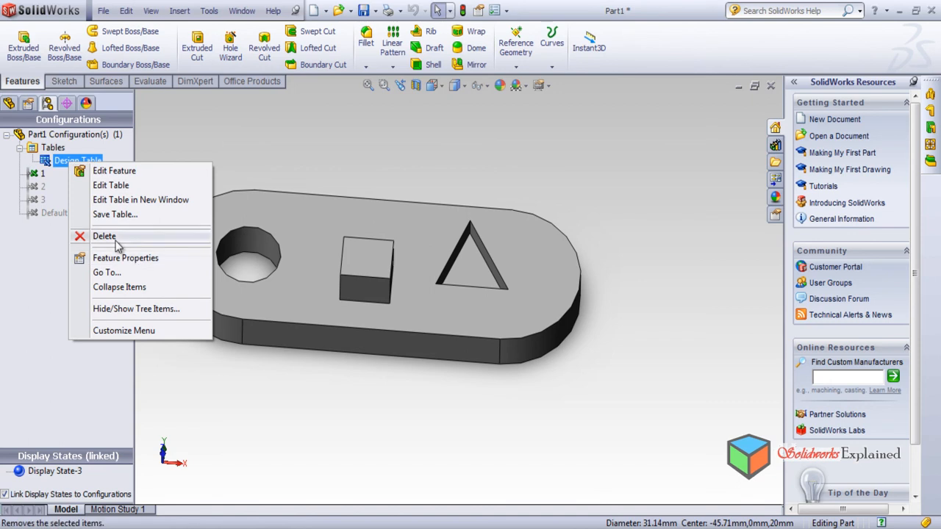
pyautogui.click(6, 296)
pyautogui.click(19, 149)
pyautogui.rightClick(62, 149)
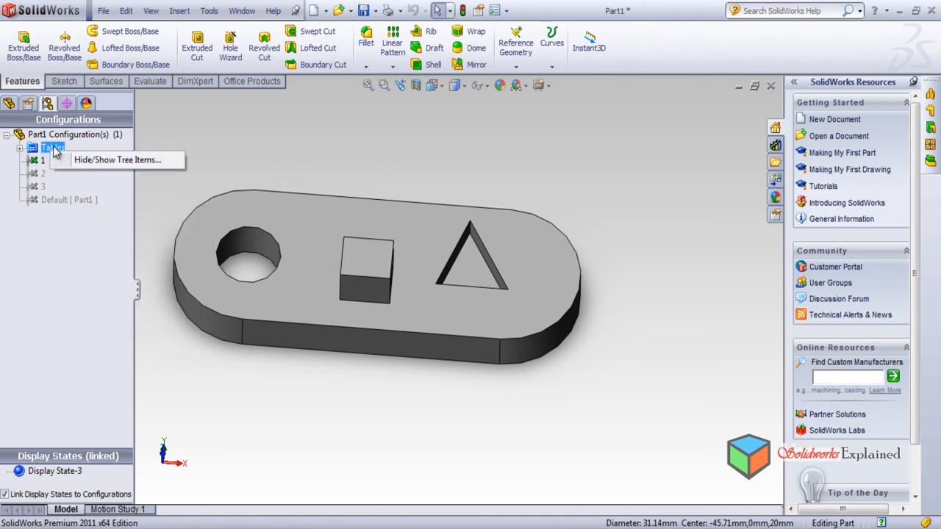
pyautogui.click(59, 200)
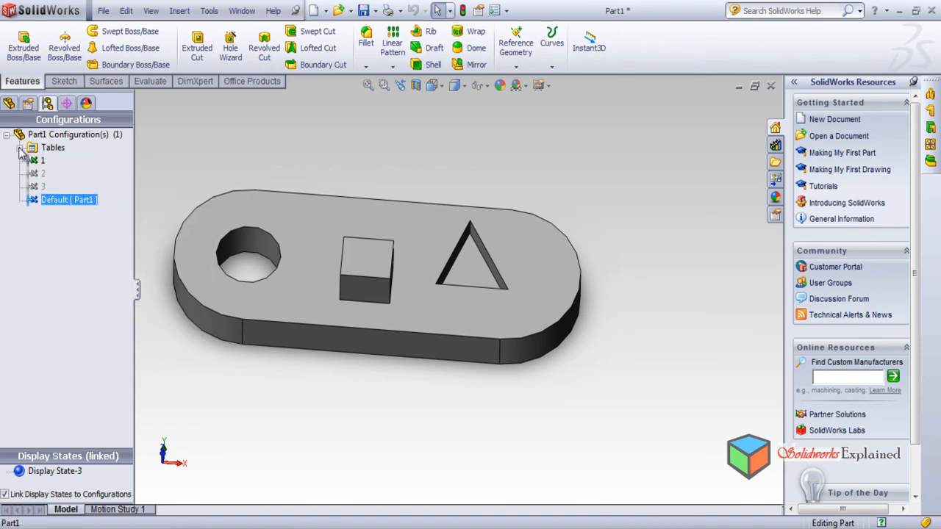
pyautogui.click(20, 148)
pyautogui.click(73, 161)
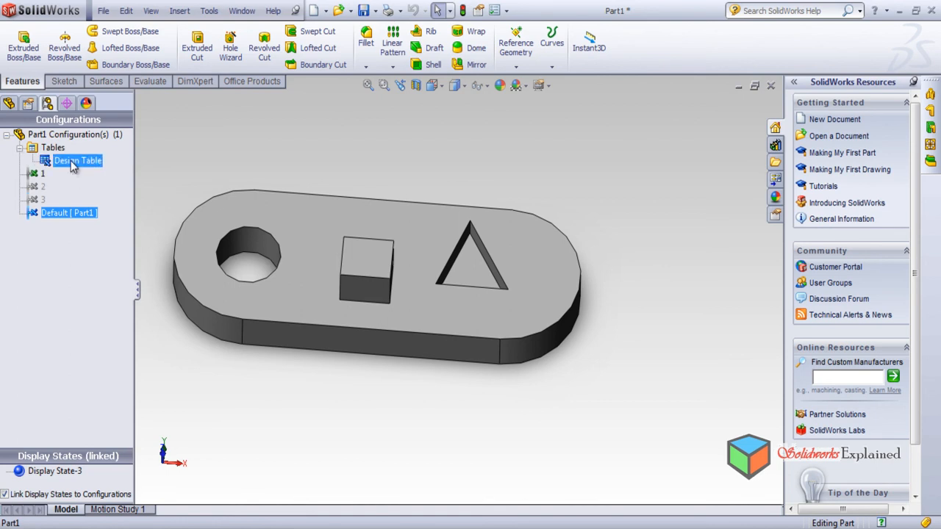
pyautogui.rightClick(72, 163)
pyautogui.click(127, 233)
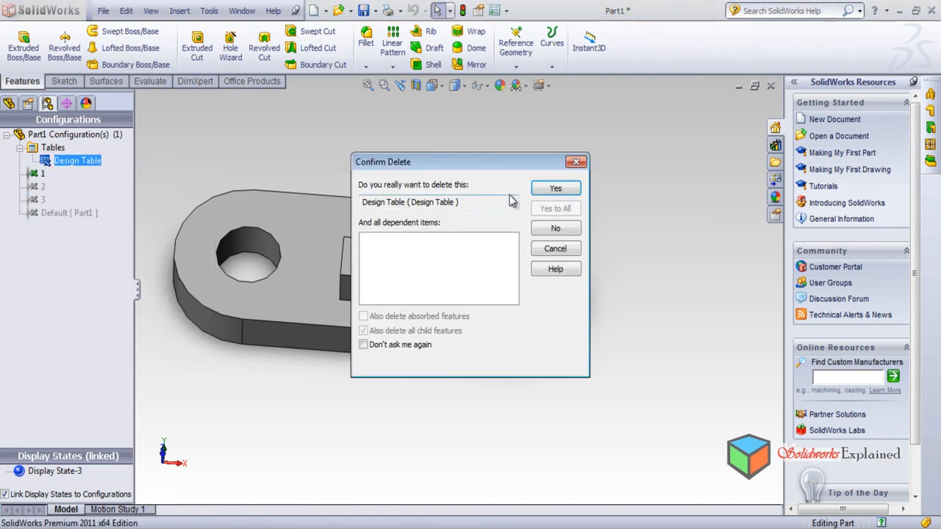
pyautogui.click(553, 191)
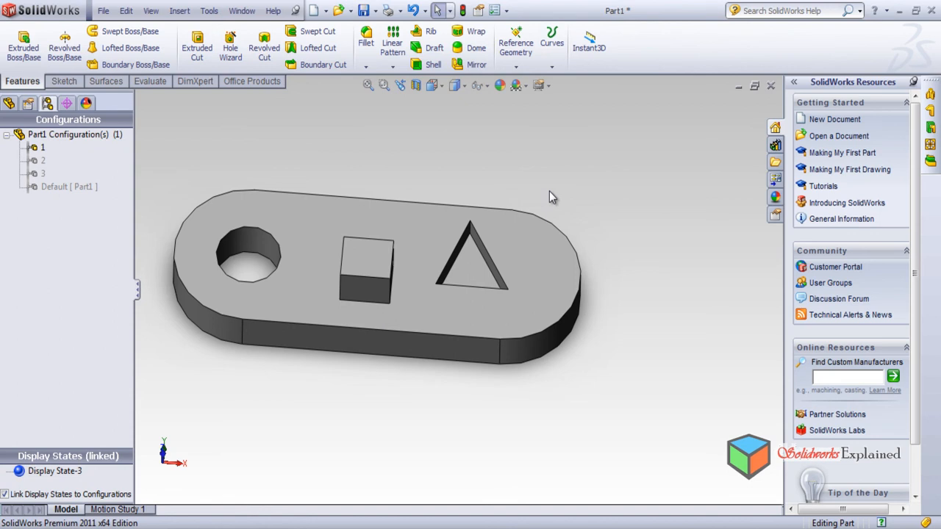
# - Insert a new design table with the Auto-create source, allowing model edits to update it
pyautogui.click(9, 103)
pyautogui.click(178, 13)
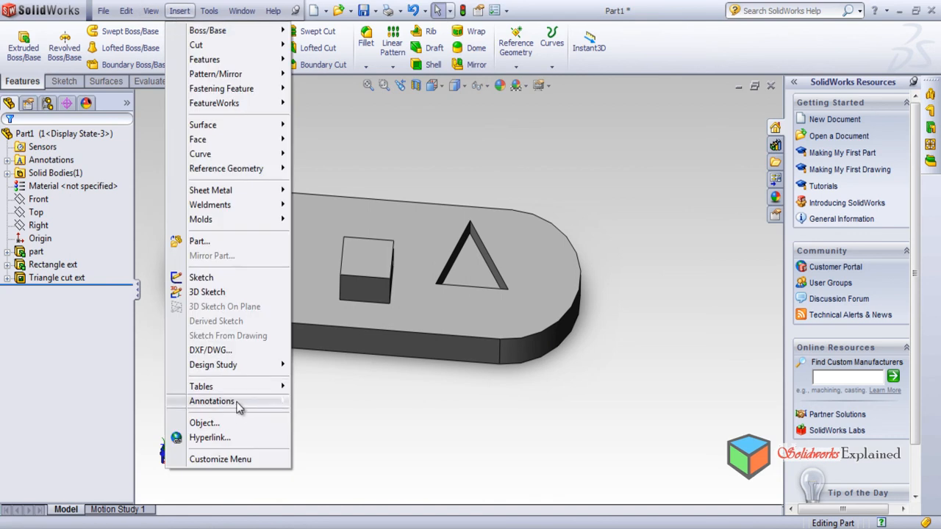
pyautogui.moveTo(208, 386)
pyautogui.click(312, 404)
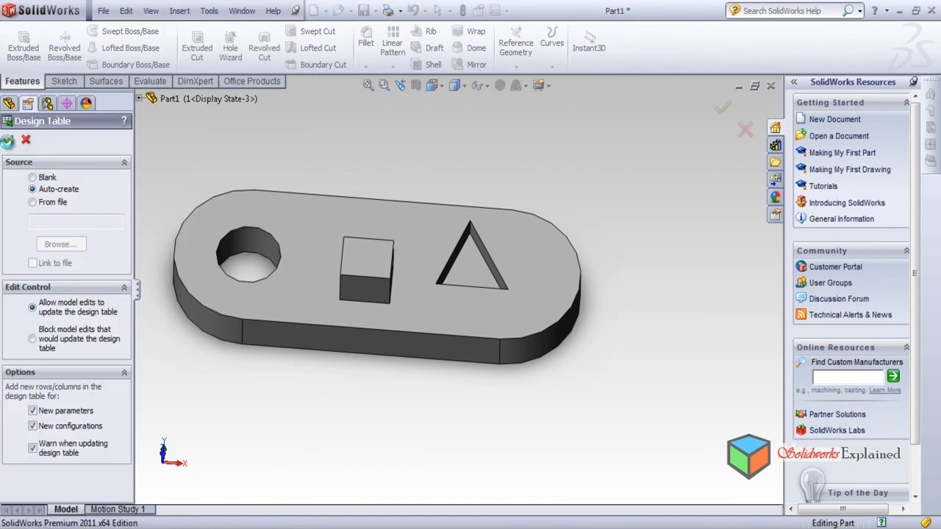
pyautogui.click(7, 141)
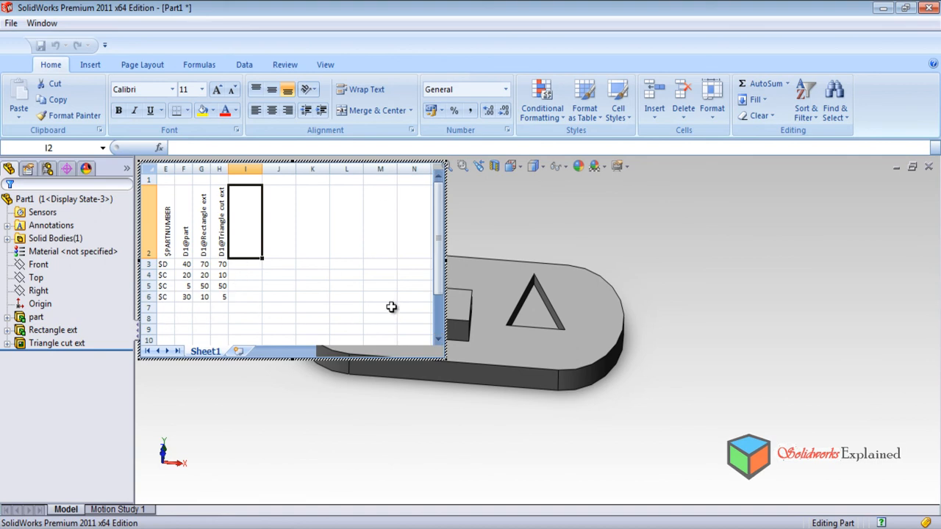
# - Check the new table's D1 column headers for part, Rectangle ext and Triangle cut ext, and close the table
pyautogui.click(187, 220)
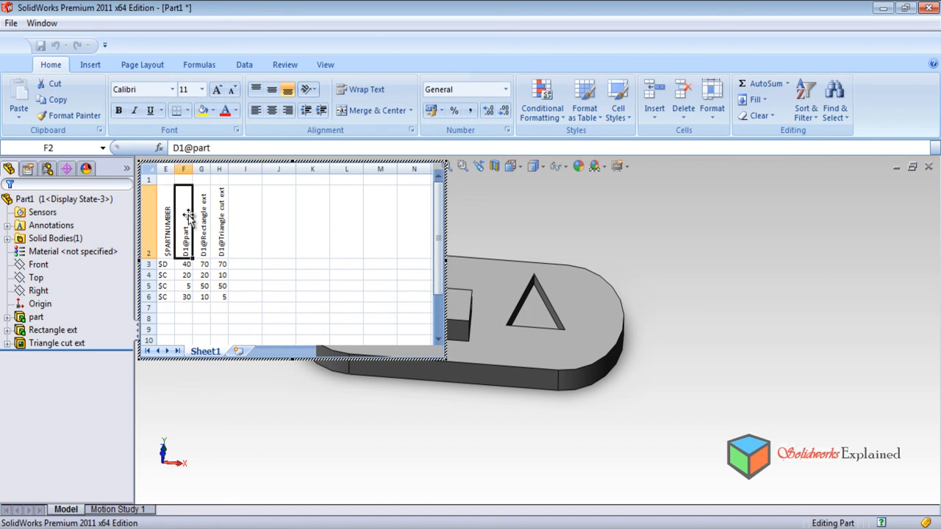
pyautogui.click(214, 220)
pyautogui.click(202, 217)
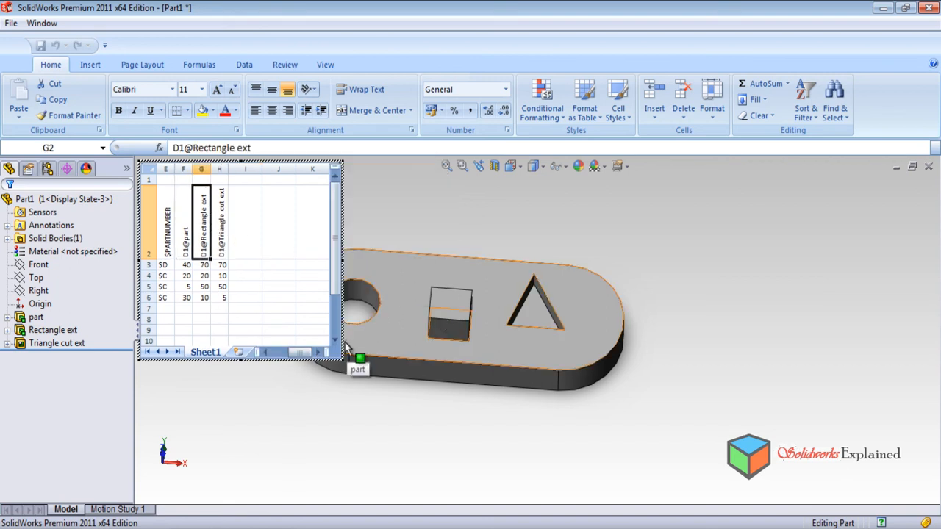
pyautogui.click(234, 202)
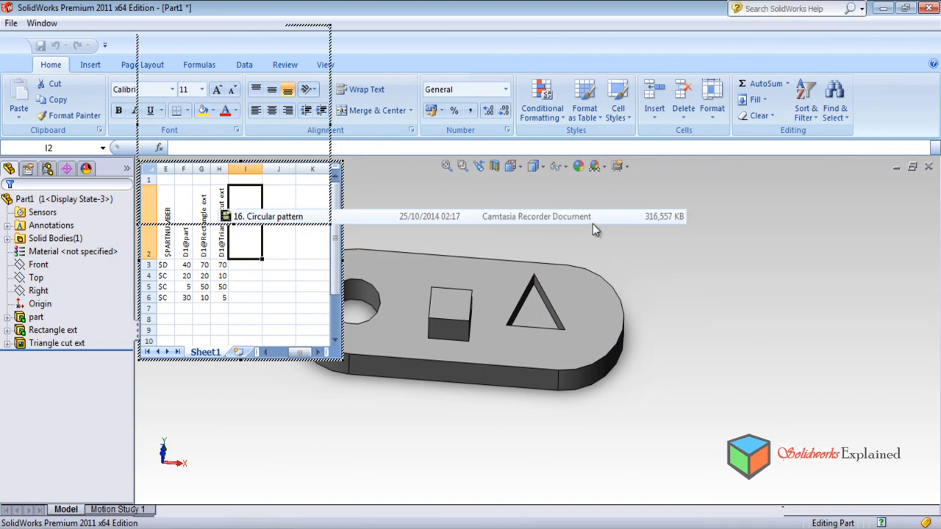
pyautogui.click(593, 223)
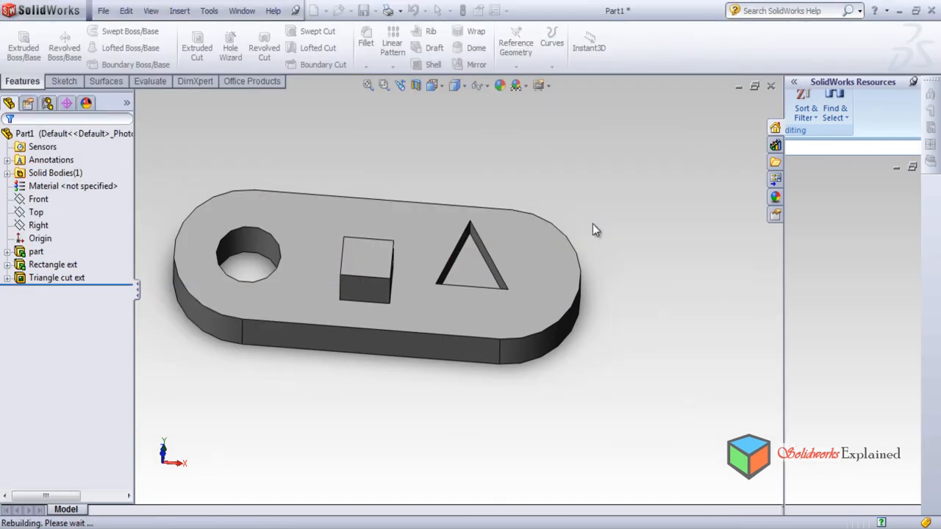